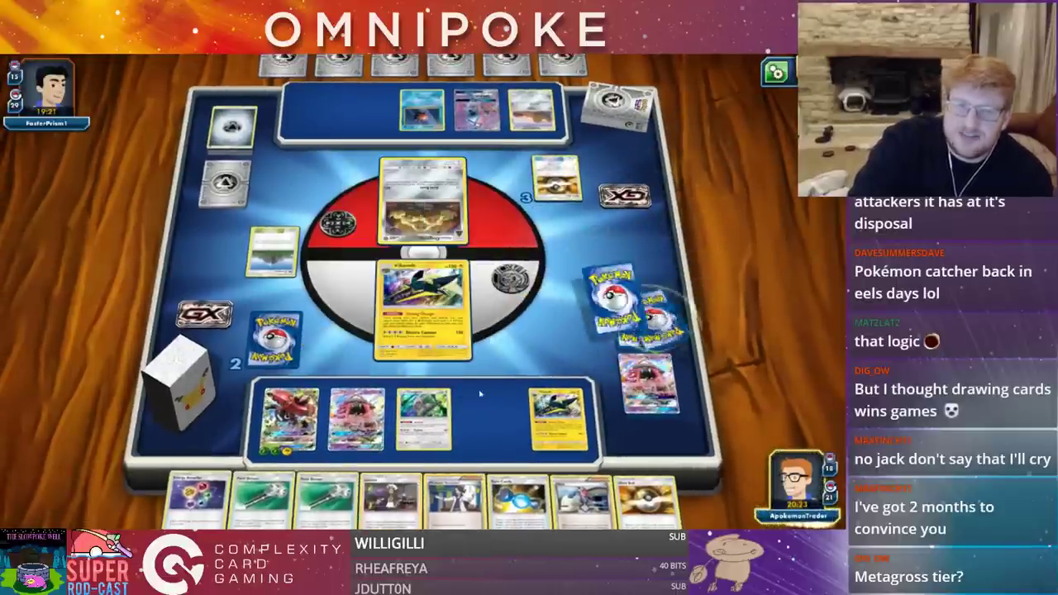
Bring Tapu Bulu GX into the active spot and attack with Nature's Judgment, discarding all its Energy for 60 more damage
{"action": "left_click_drag", "start_coordinate": [391, 496], "coordinate": [422, 306]}
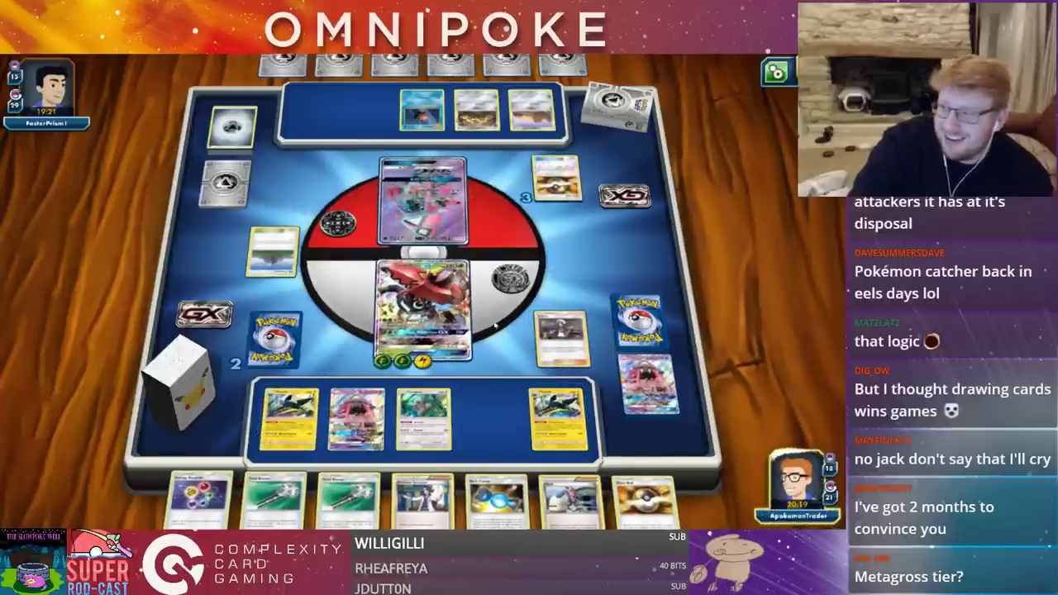
{"action": "left_click", "coordinate": [423, 298]}
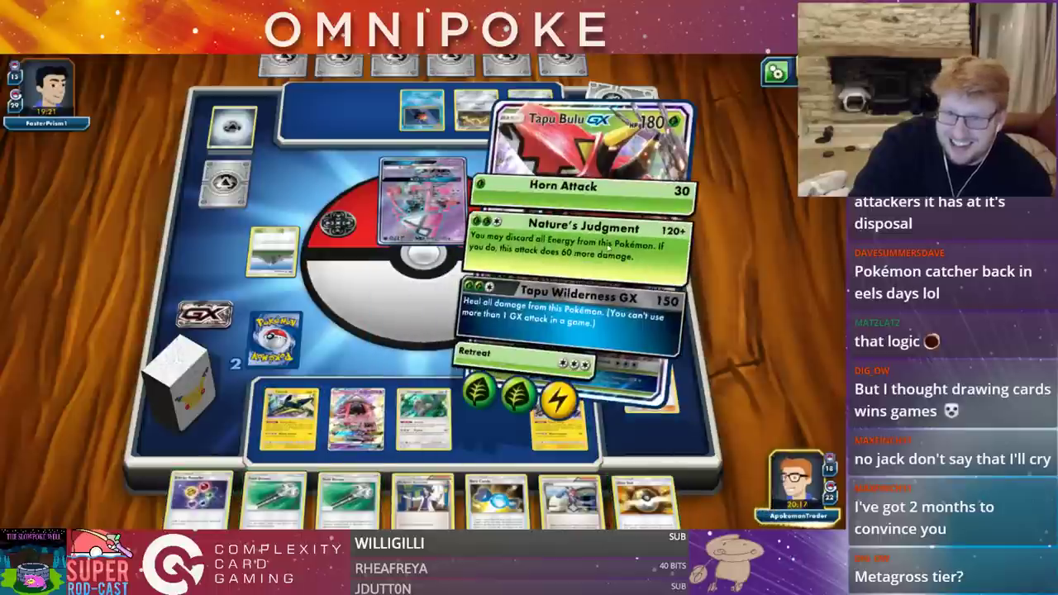
{"action": "left_click", "coordinate": [590, 273]}
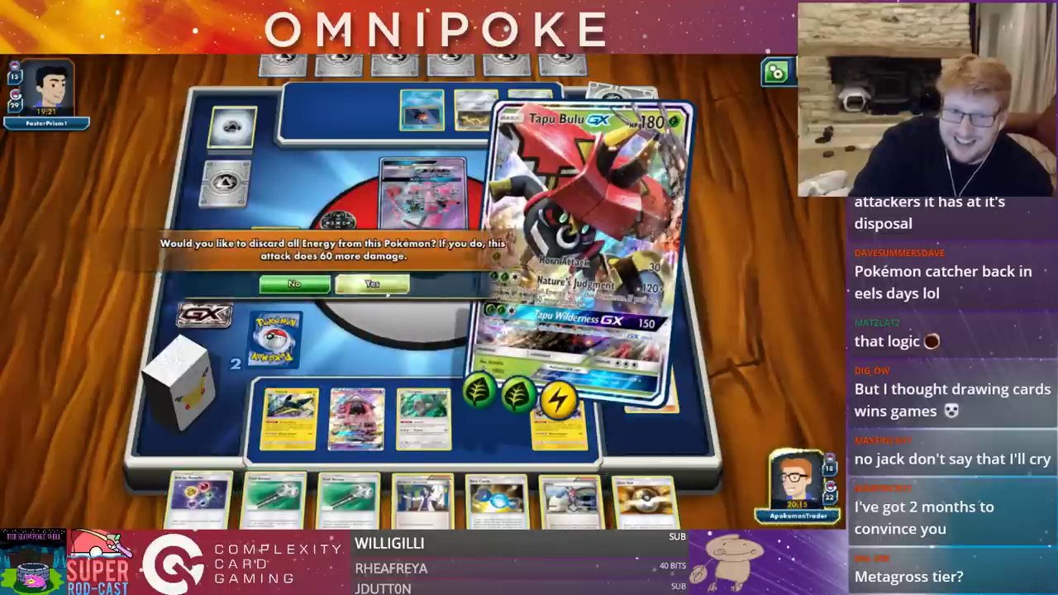
{"action": "left_click", "coordinate": [345, 284]}
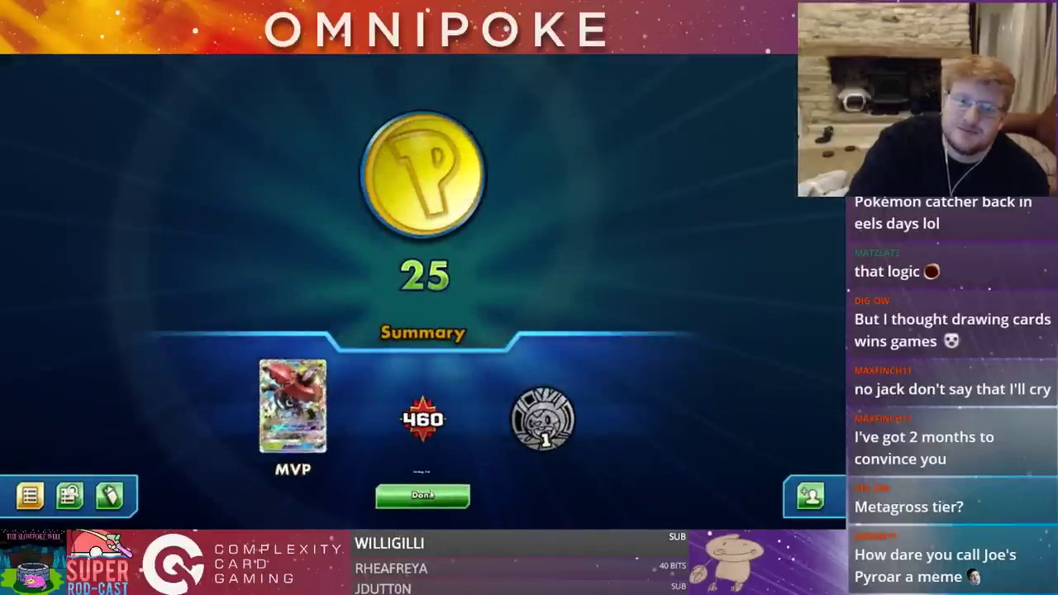
{"action": "left_click", "coordinate": [431, 496]}
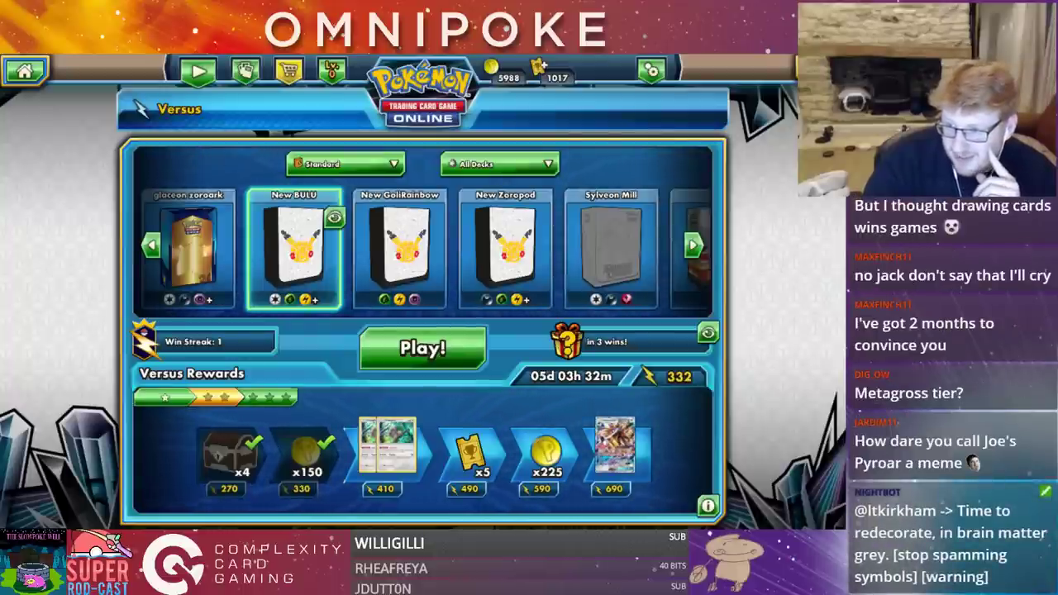
Switch to the OmniPoke General Page spreadsheet in the browser and open its Forbidden Light meta sheet
{"action": "key", "text": "alt+Tab"}
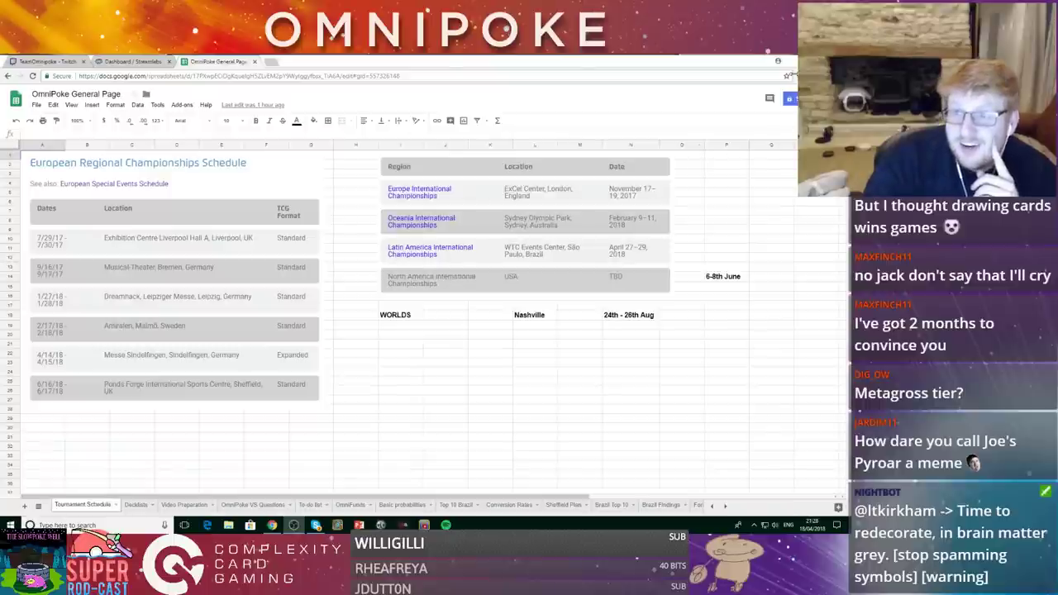
{"action": "key", "text": "alt+f"}
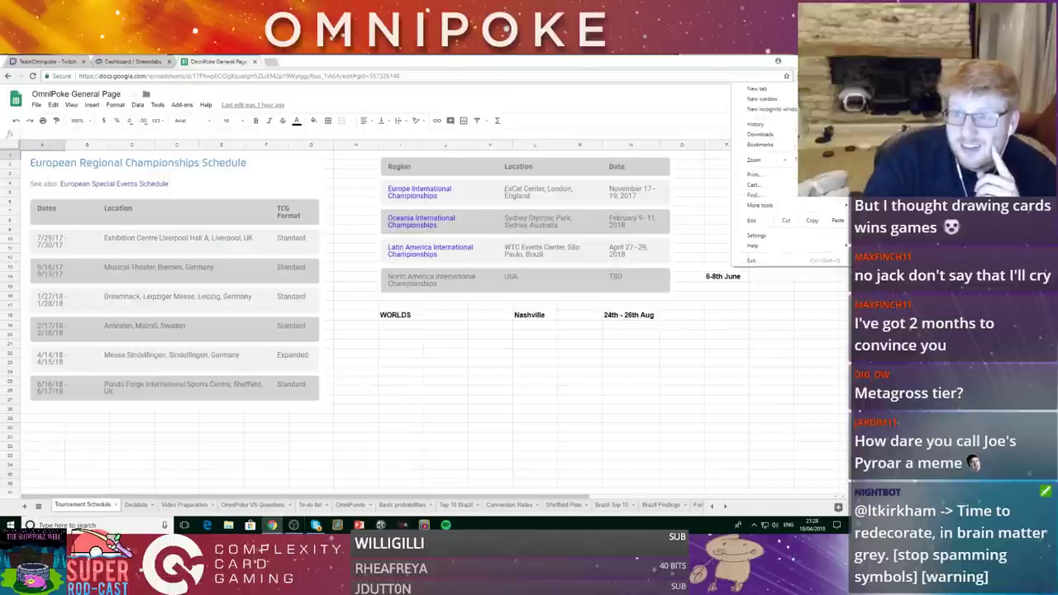
{"action": "key", "text": "ctrl+plus"}
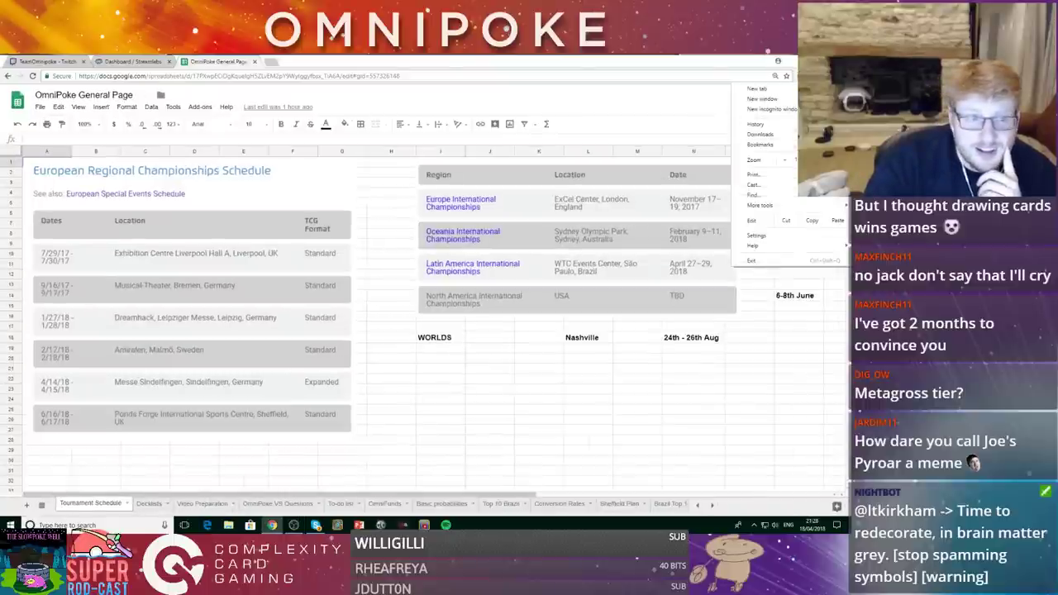
{"action": "key", "text": "ctrl+plus"}
{"action": "left_click", "coordinate": [530, 411]}
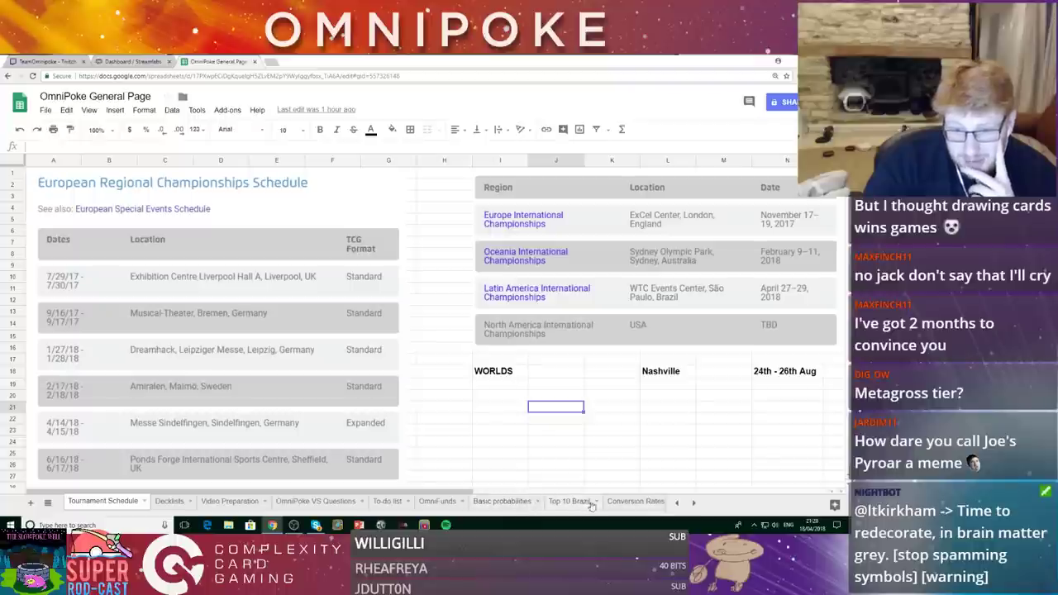
{"action": "left_click", "coordinate": [693, 501]}
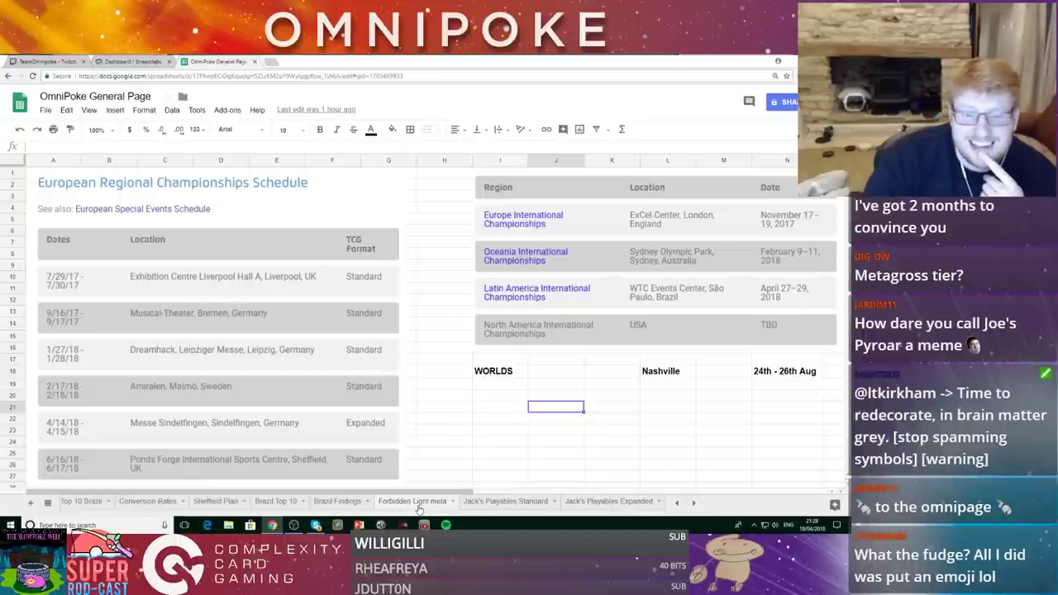
{"action": "left_click", "coordinate": [412, 501]}
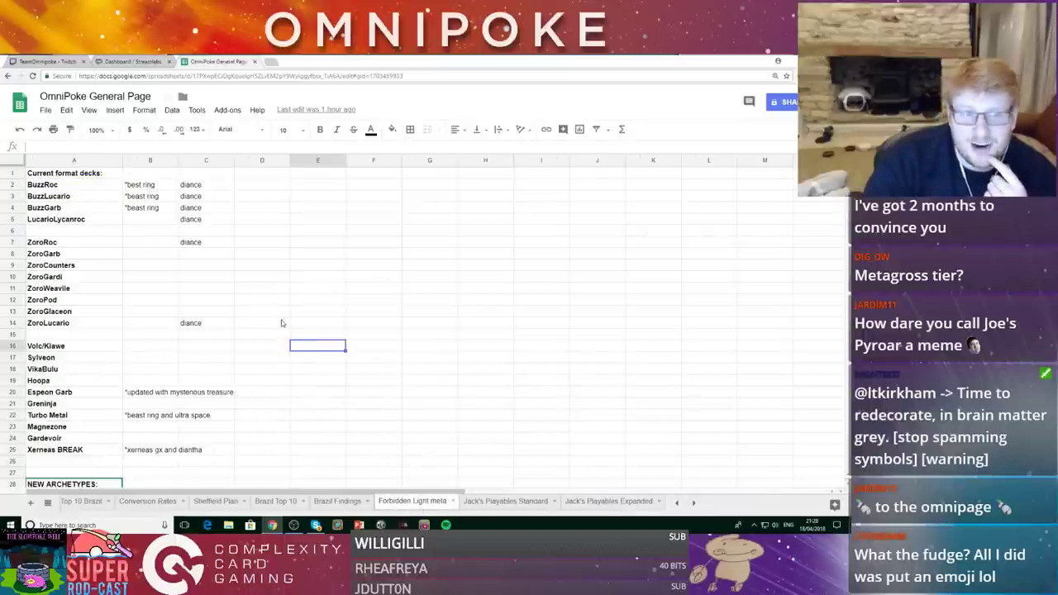
Show the NEW ARCHETYPES list at a larger browser zoom so its entries are easy to read
{"action": "scroll", "coordinate": [281, 324], "scroll_direction": "down", "scroll_amount": 6}
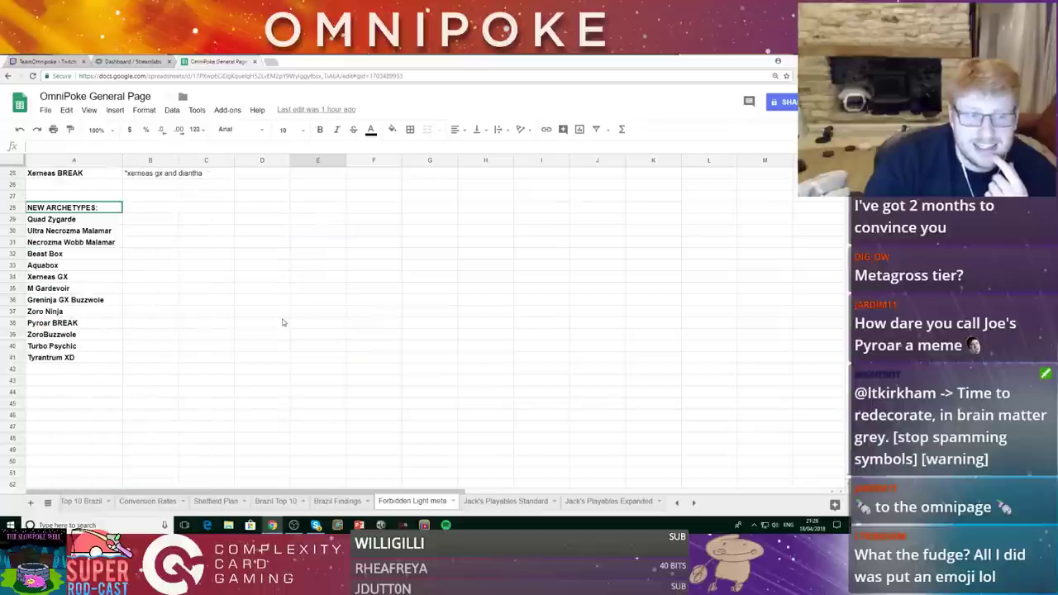
{"action": "scroll", "coordinate": [282, 322], "scroll_direction": "down", "scroll_amount": 1}
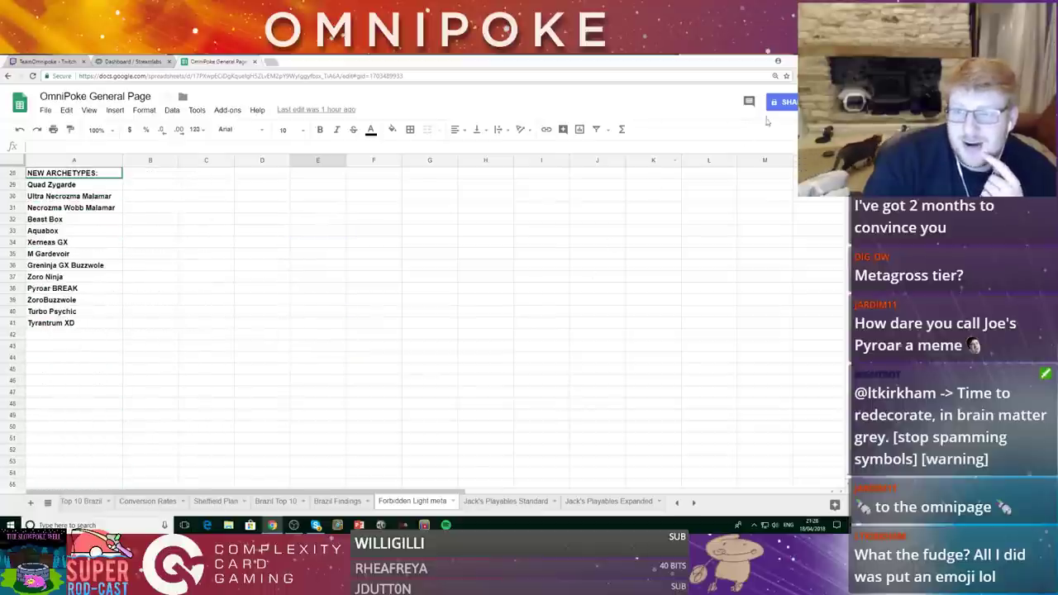
{"action": "left_click", "coordinate": [839, 75]}
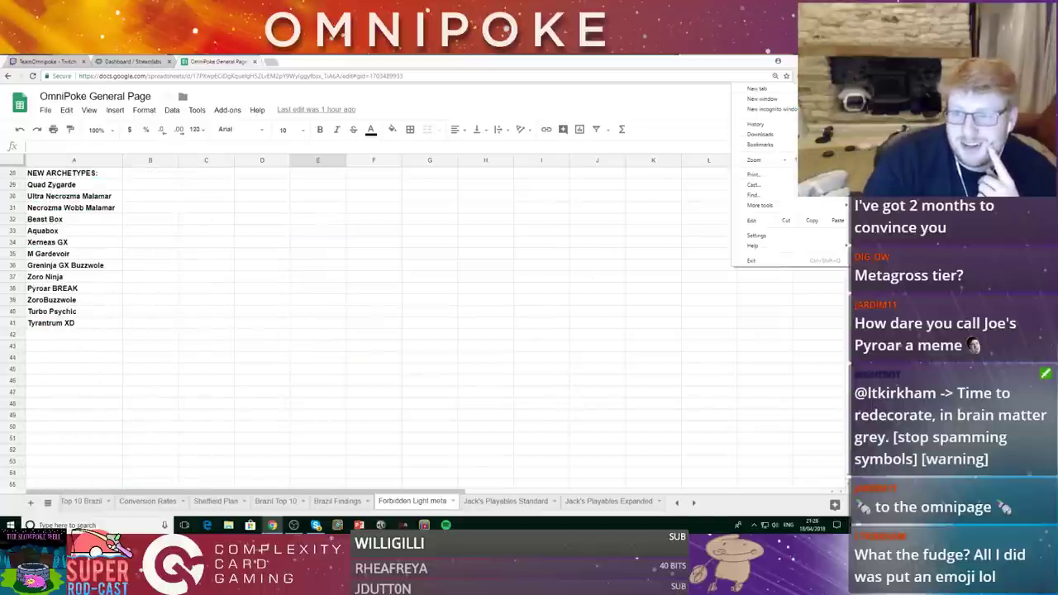
{"action": "left_click", "coordinate": [815, 160]}
{"action": "left_click", "coordinate": [814, 159]}
{"action": "key", "text": "Escape"}
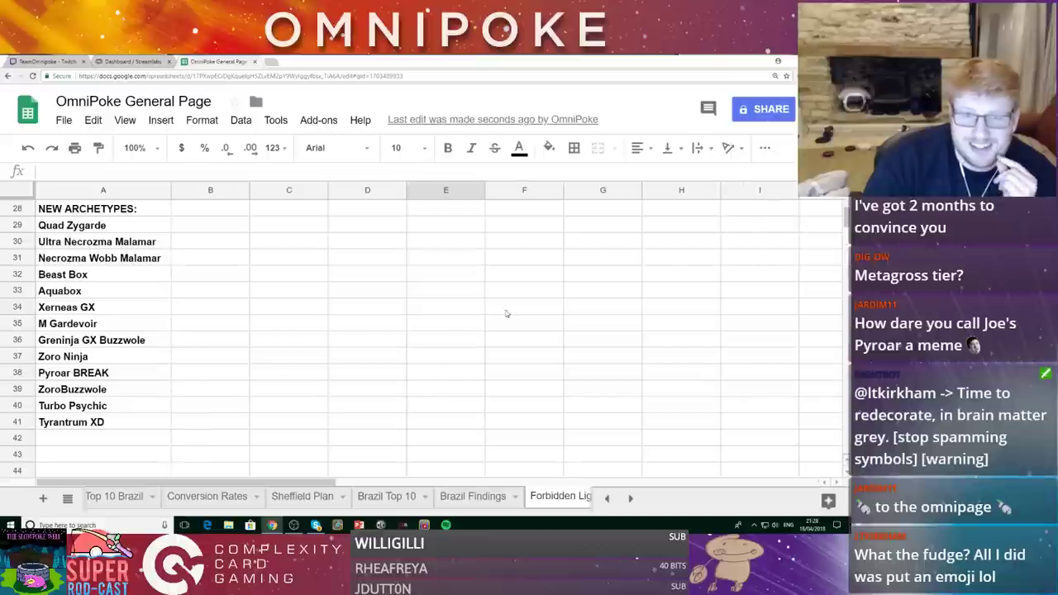
{"action": "left_click", "coordinate": [210, 307]}
{"action": "left_click", "coordinate": [209, 208]}
{"action": "left_click_drag", "start_coordinate": [212, 234], "coordinate": [226, 425]}
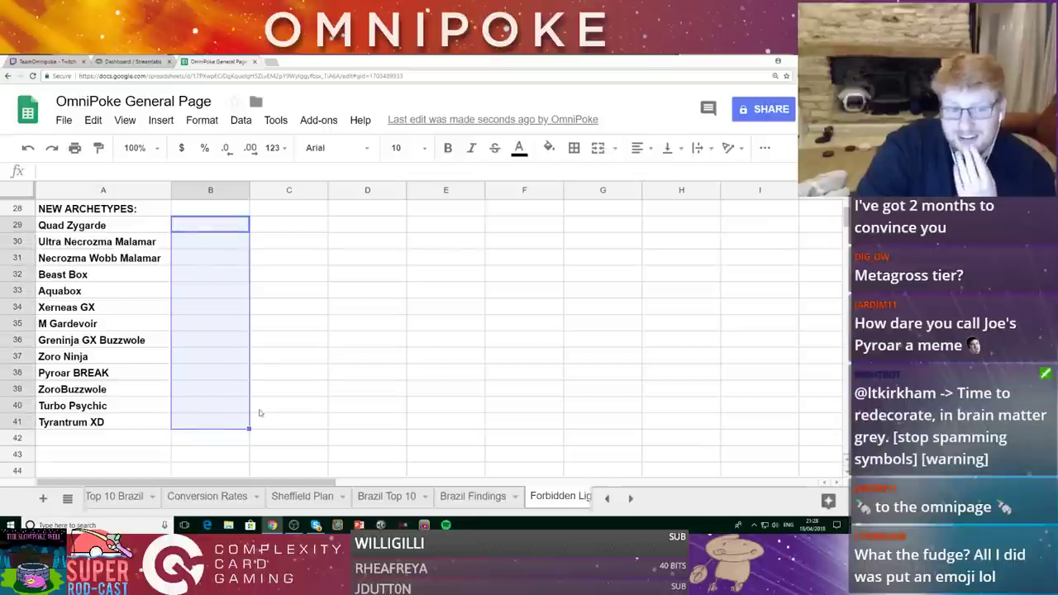
{"action": "left_click", "coordinate": [282, 275]}
{"action": "left_click_drag", "start_coordinate": [213, 225], "coordinate": [280, 428]}
{"action": "left_click", "coordinate": [234, 408]}
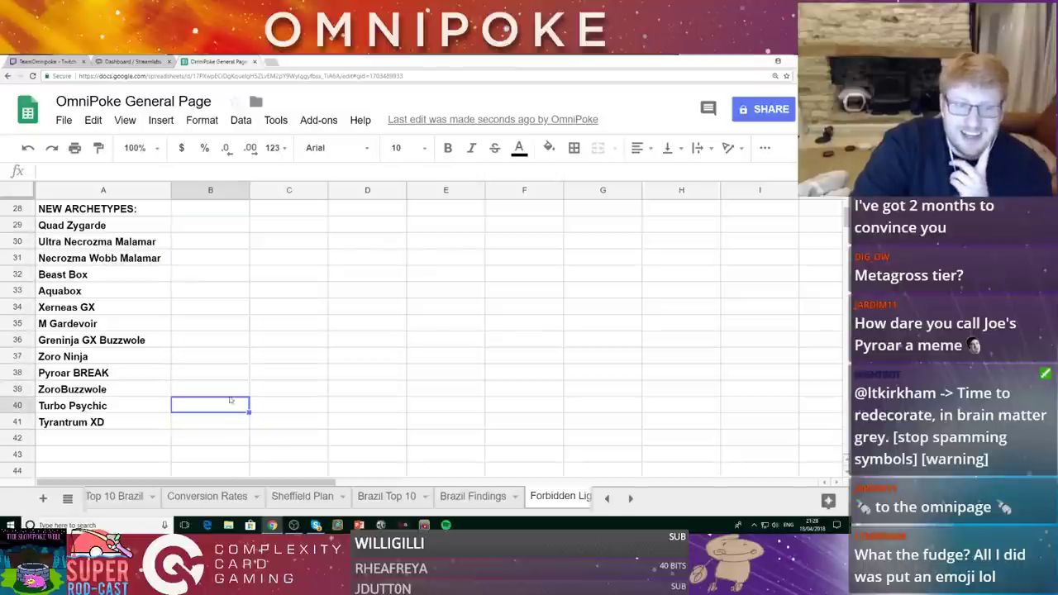
{"action": "left_click", "coordinate": [211, 228]}
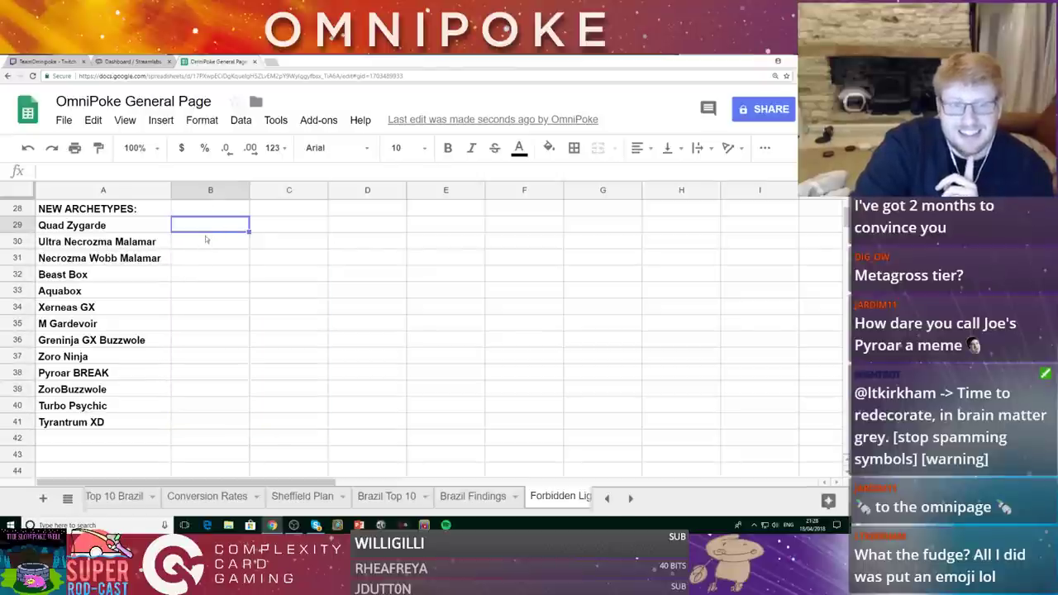
{"action": "key", "text": "Down"}
{"action": "key", "text": "Down"}
{"action": "key", "text": "Down"}
{"action": "key", "text": "Down"}
{"action": "key", "text": "Down"}
{"action": "key", "text": "Down"}
{"action": "key", "text": "Down"}
{"action": "left_click", "coordinate": [213, 421]}
{"action": "left_click", "coordinate": [212, 405]}
{"action": "left_click", "coordinate": [203, 357]}
{"action": "left_click", "coordinate": [203, 250]}
{"action": "left_click", "coordinate": [199, 225]}
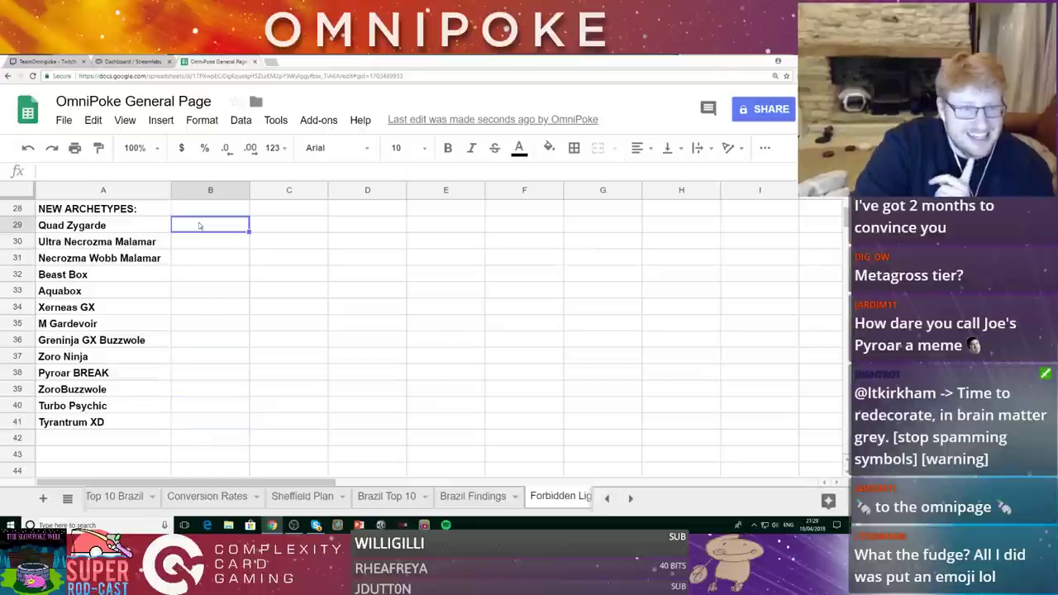
{"action": "left_click_drag", "start_coordinate": [208, 234], "coordinate": [198, 428]}
{"action": "mouse_move", "coordinate": [265, 231]}
{"action": "left_mouse_down"}
{"action": "mouse_move", "coordinate": [269, 404]}
{"action": "mouse_move", "coordinate": [208, 429]}
{"action": "mouse_move", "coordinate": [265, 227]}
{"action": "mouse_move", "coordinate": [283, 224]}
{"action": "left_mouse_up"}
{"action": "left_click", "coordinate": [192, 424]}
{"action": "left_click", "coordinate": [284, 224]}
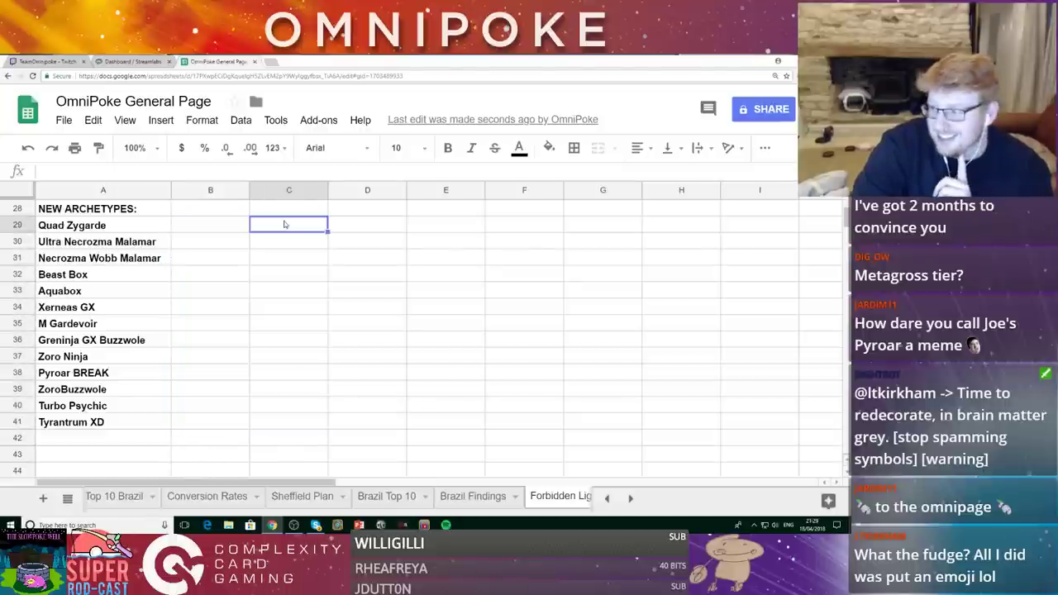
Enter the person's first name in capitals in cell B30, beside Ultra Necrozma Malamar
{"action": "left_click", "coordinate": [198, 244]}
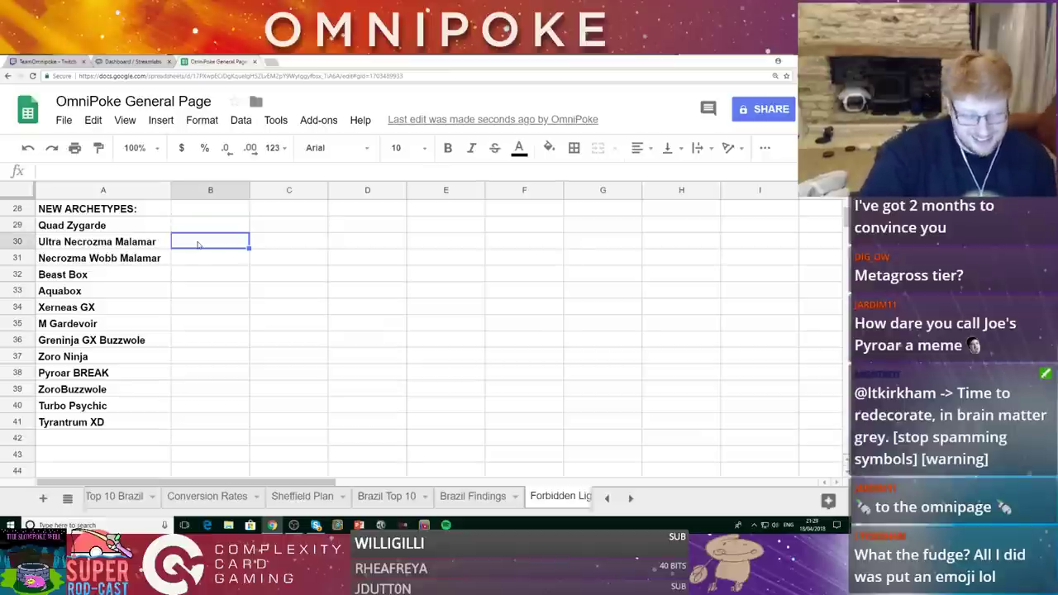
{"action": "type", "text": "JACK"}
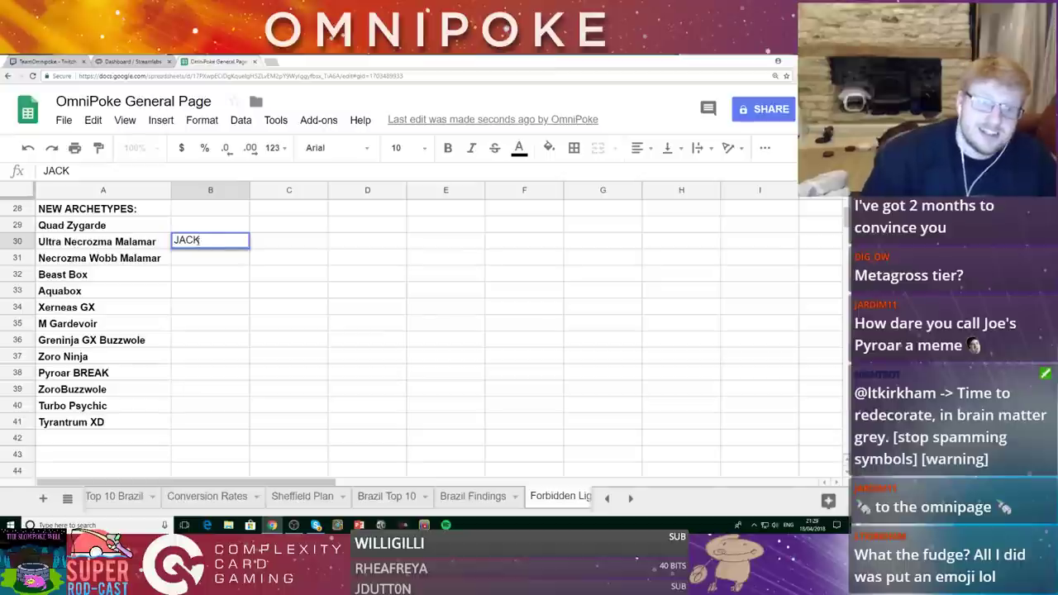
{"action": "key", "text": "Return"}
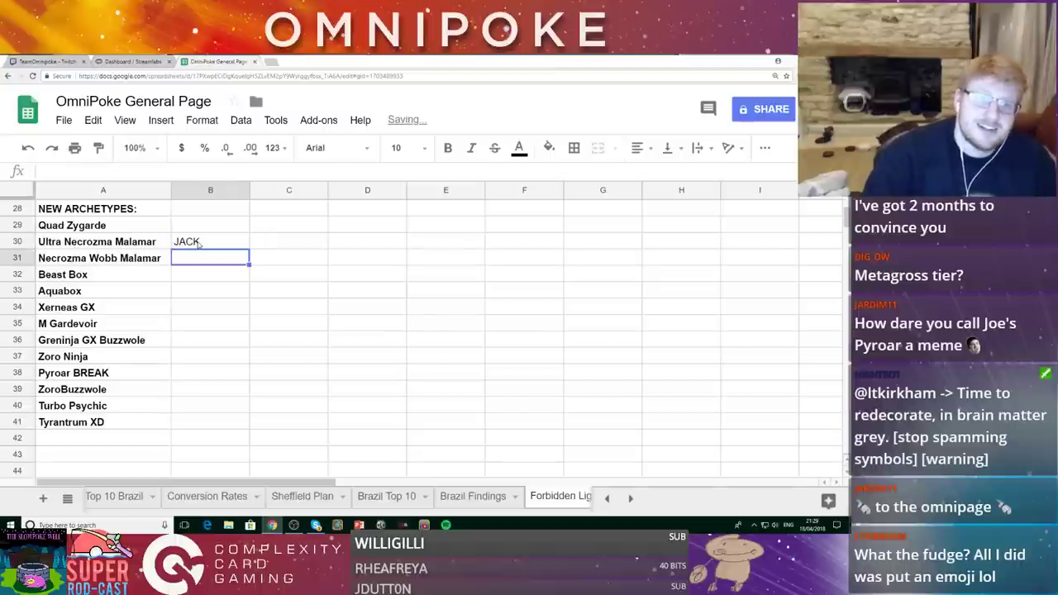
{"action": "left_click", "coordinate": [319, 247]}
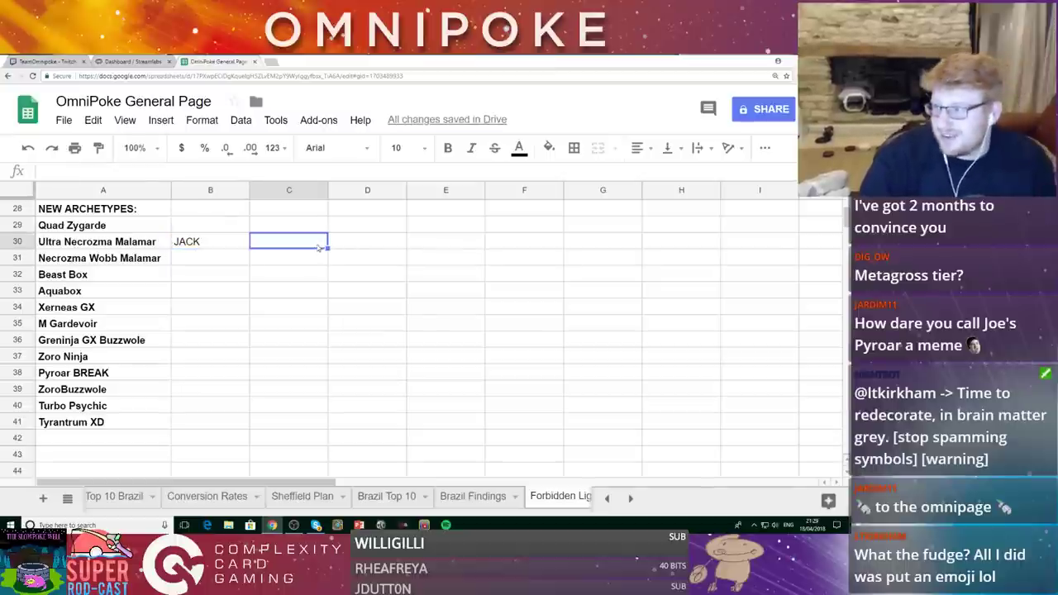
{"action": "left_click_drag", "start_coordinate": [123, 226], "coordinate": [99, 421]}
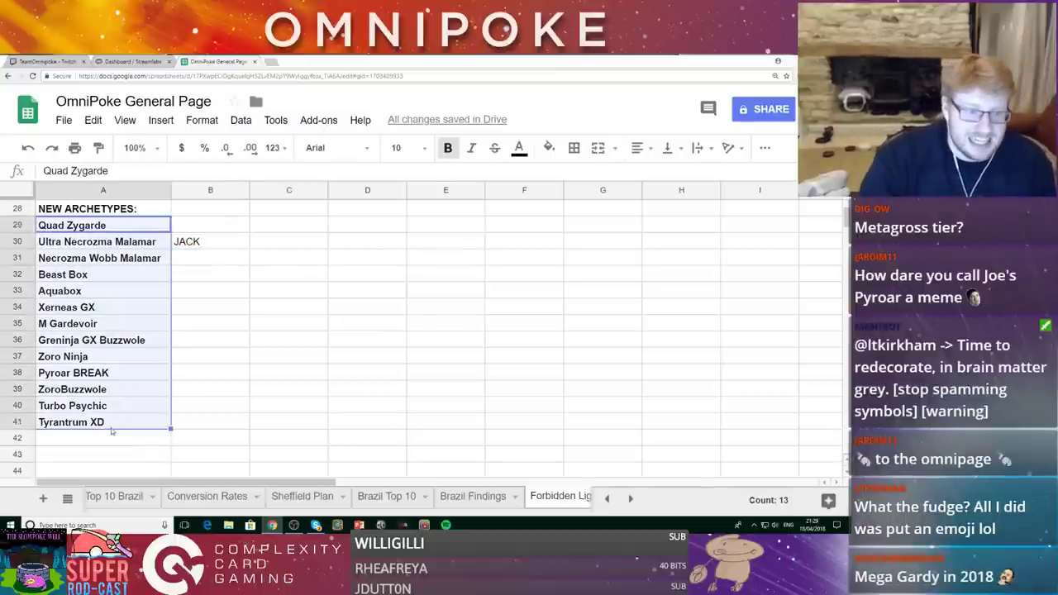
{"action": "left_click", "coordinate": [207, 409]}
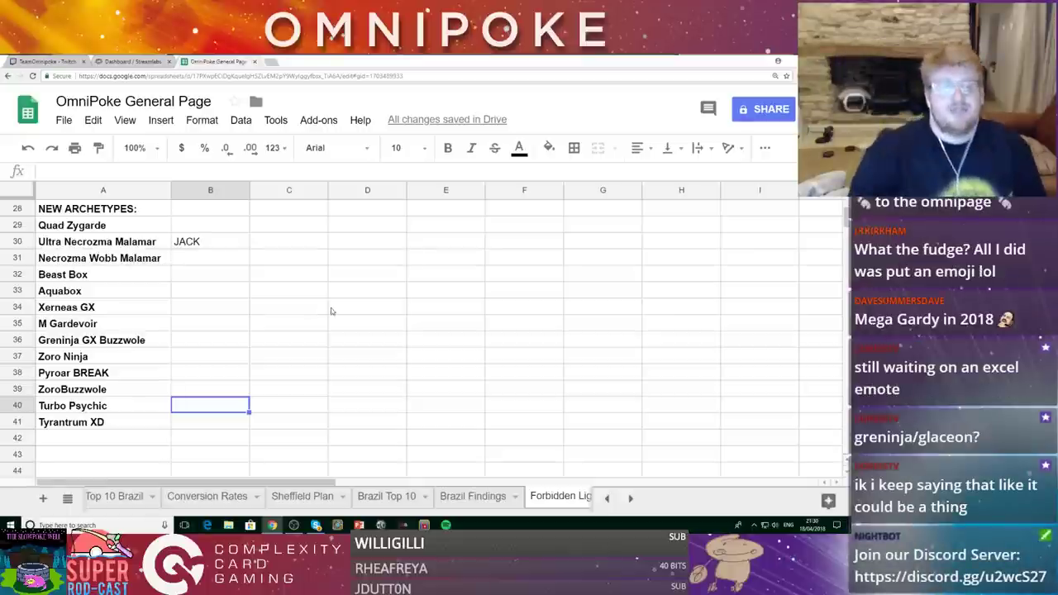
Add Greninja Glaceon in bold to the new archetypes list in cell A42, directly below Tyrantrum XD
{"action": "left_click", "coordinate": [113, 438]}
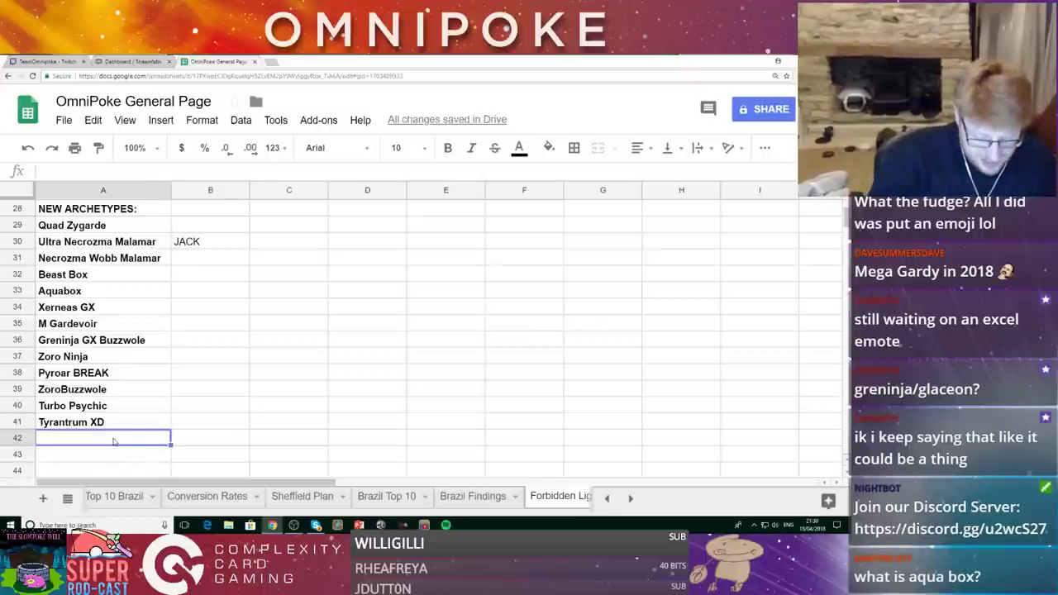
{"action": "type", "text": "Grenija Glacoen"}
{"action": "key", "text": "Tab"}
{"action": "left_click", "coordinate": [114, 439]}
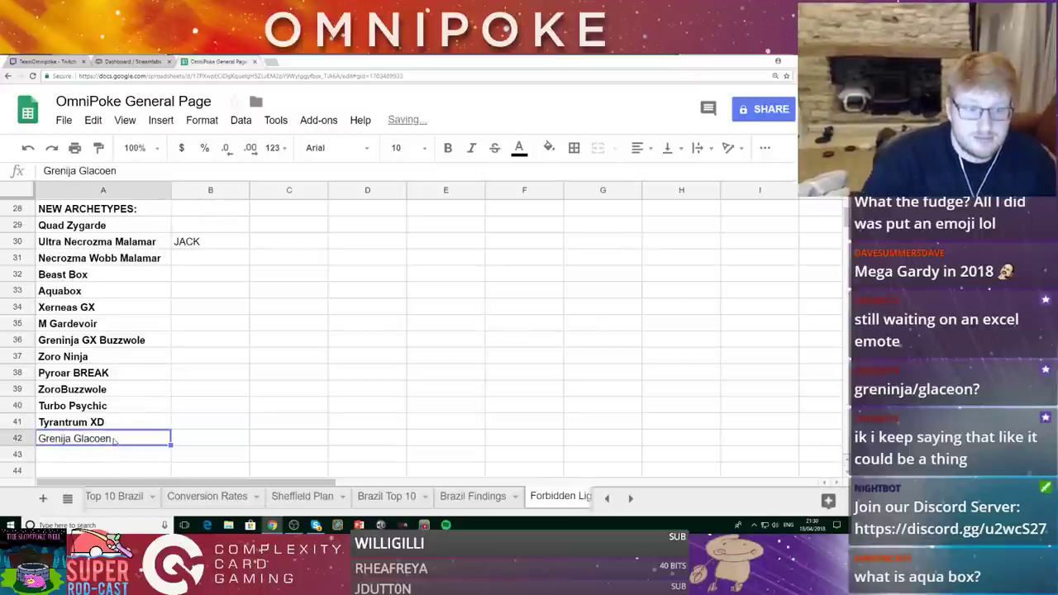
{"action": "type", "text": "Greninja"}
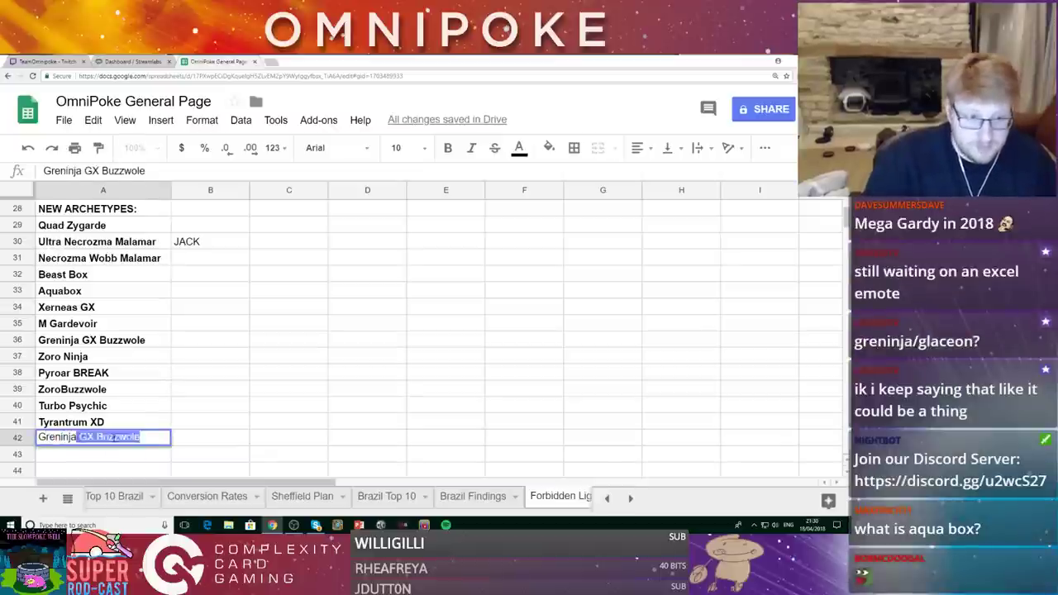
{"action": "type", "text": " Gl"}
{"action": "key", "text": "BackSpace"}
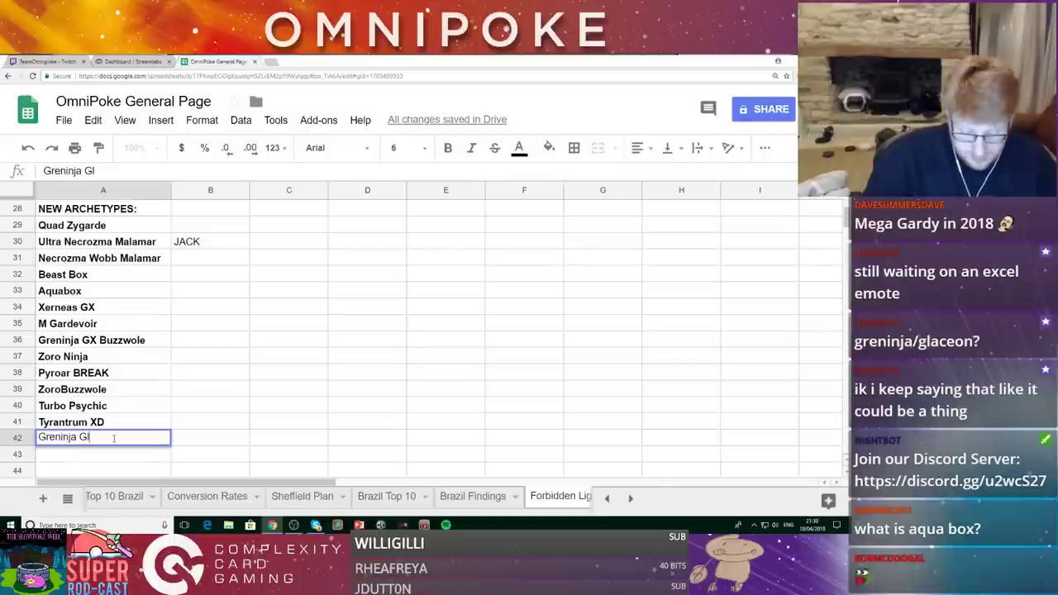
{"action": "type", "text": "aceon"}
{"action": "key", "text": "Tab"}
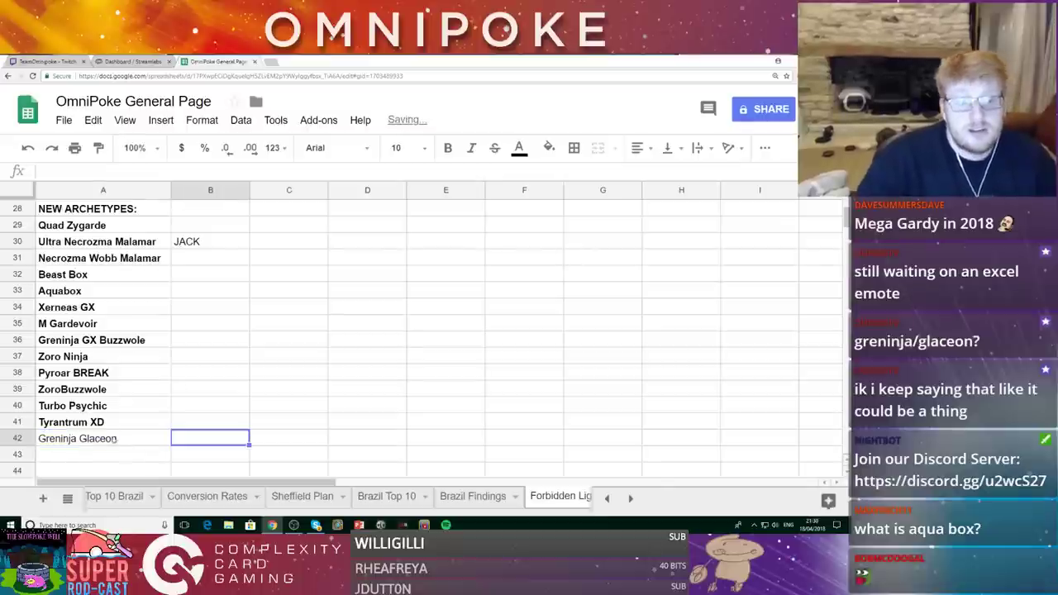
{"action": "left_click", "coordinate": [107, 433]}
{"action": "key", "text": "ctrl+b"}
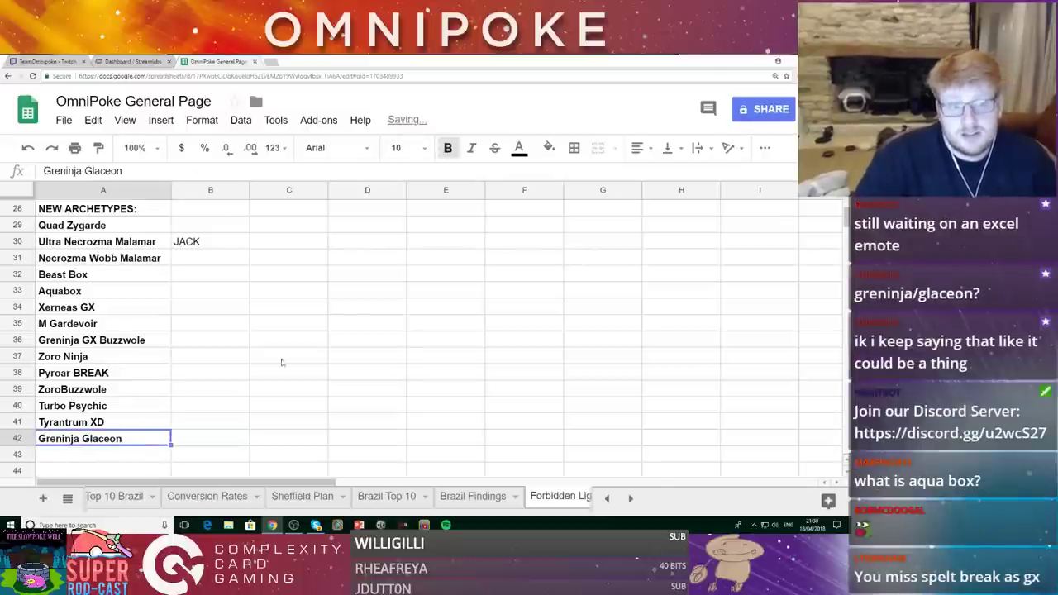
Locate and select the Xerneas BREAK entry in the current format decks list above the new archetypes
{"action": "left_click", "coordinate": [256, 372]}
{"action": "left_click", "coordinate": [221, 327]}
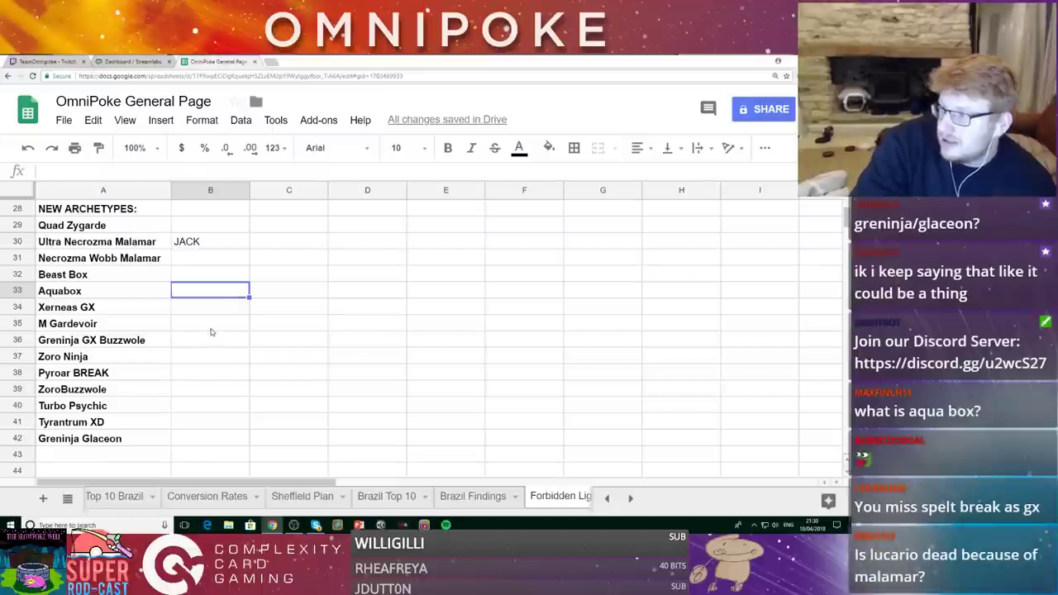
{"action": "scroll", "coordinate": [210, 331], "scroll_direction": "up", "scroll_amount": 4}
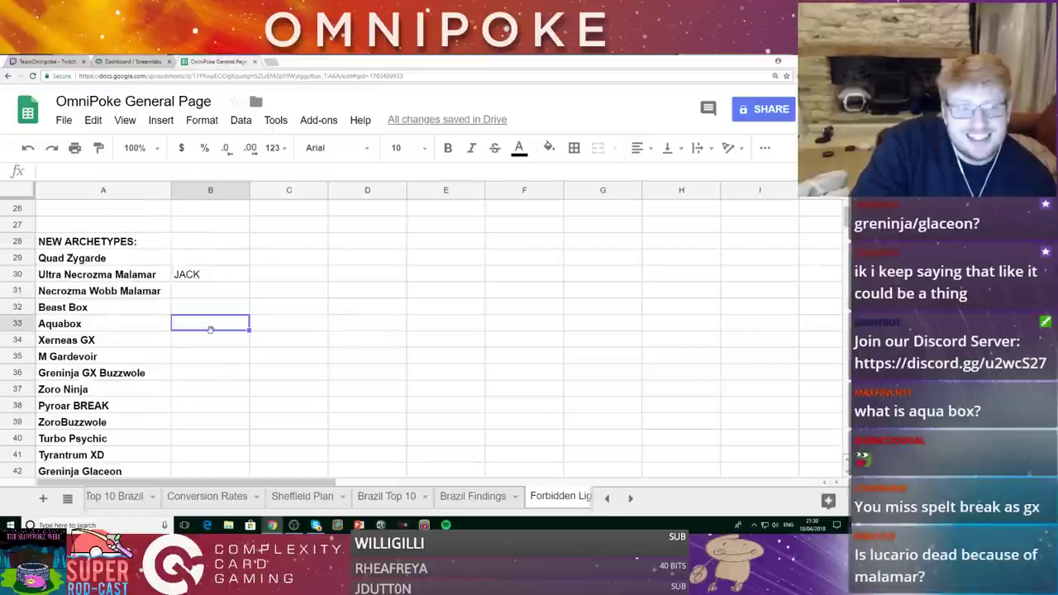
{"action": "left_click", "coordinate": [114, 328]}
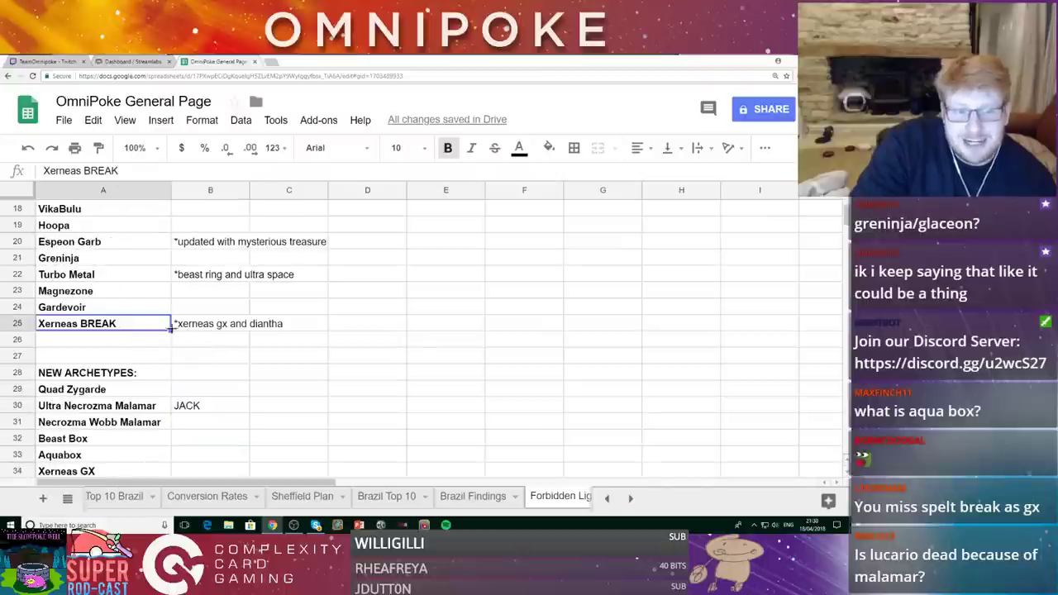
Enter the second presenter's first name in capitals in cell B32, beside Beast Box in the new archetypes list
{"action": "left_click", "coordinate": [218, 330]}
{"action": "left_click", "coordinate": [191, 341]}
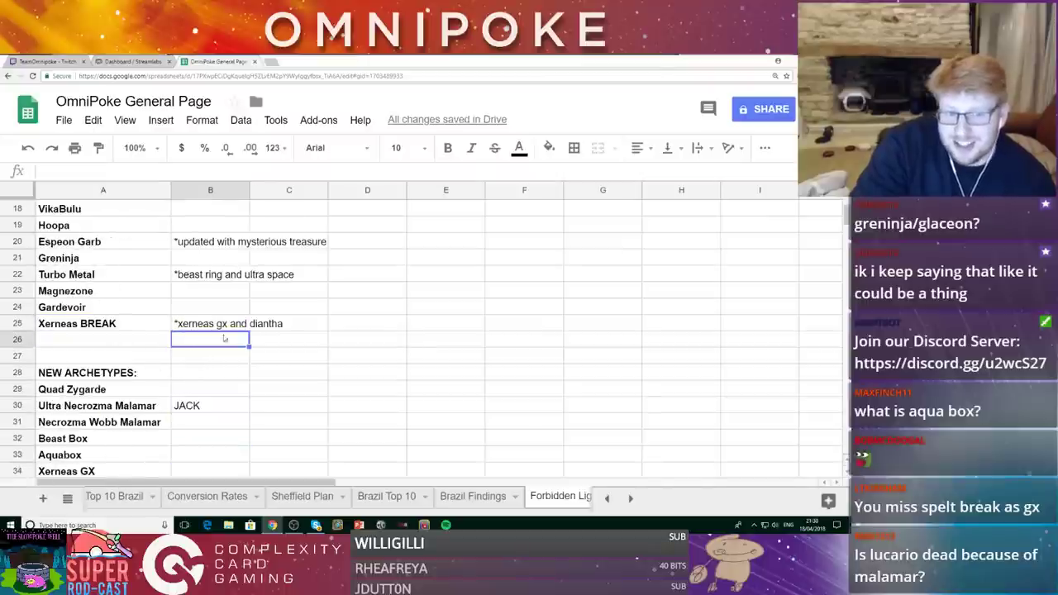
{"action": "scroll", "coordinate": [206, 337], "scroll_direction": "down", "scroll_amount": 4}
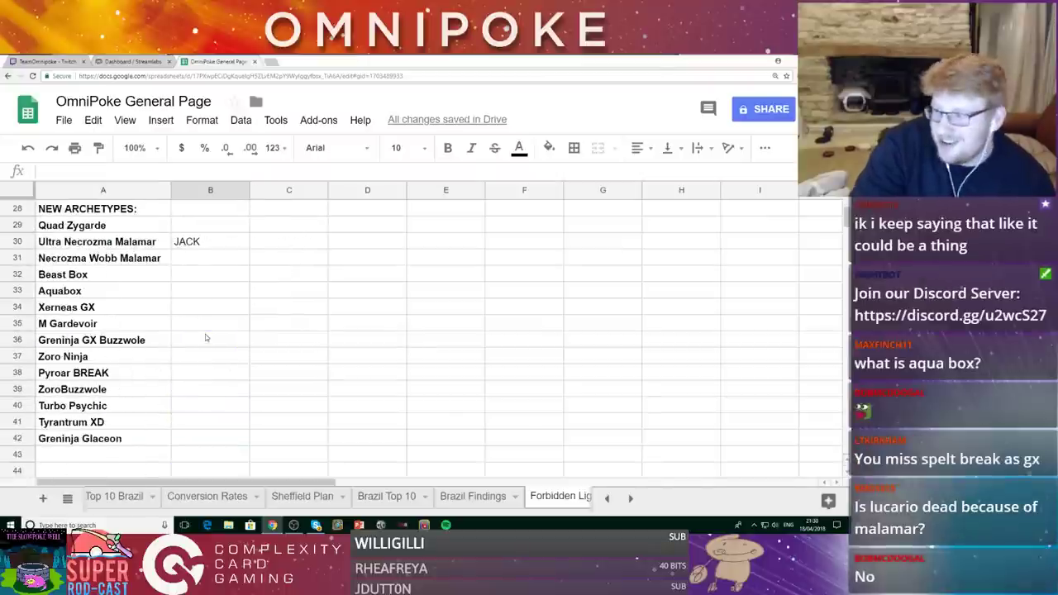
{"action": "left_click", "coordinate": [206, 337]}
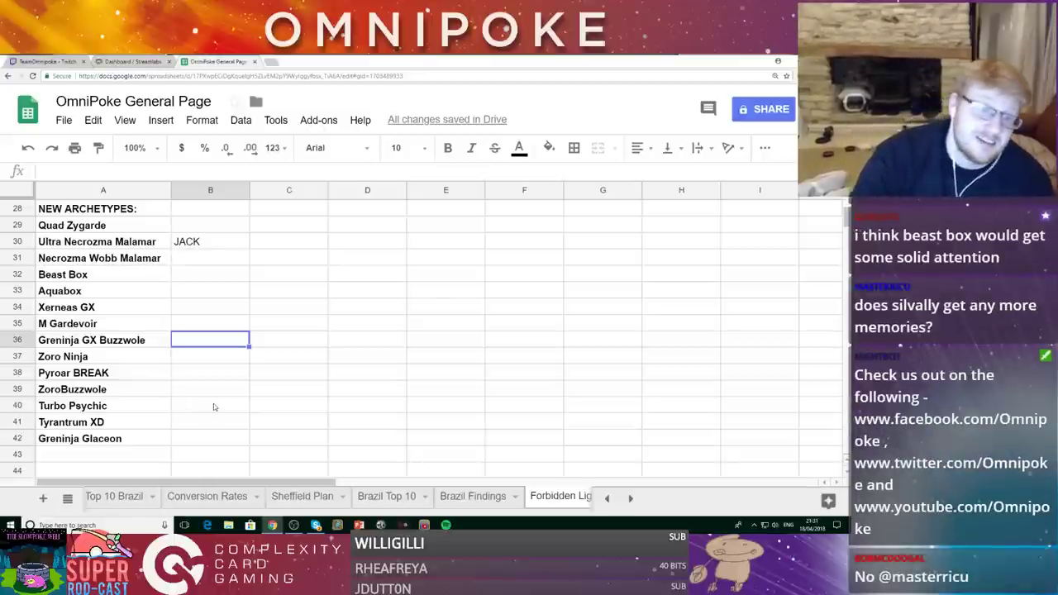
{"action": "left_click", "coordinate": [202, 281]}
{"action": "type", "text": "JOE"}
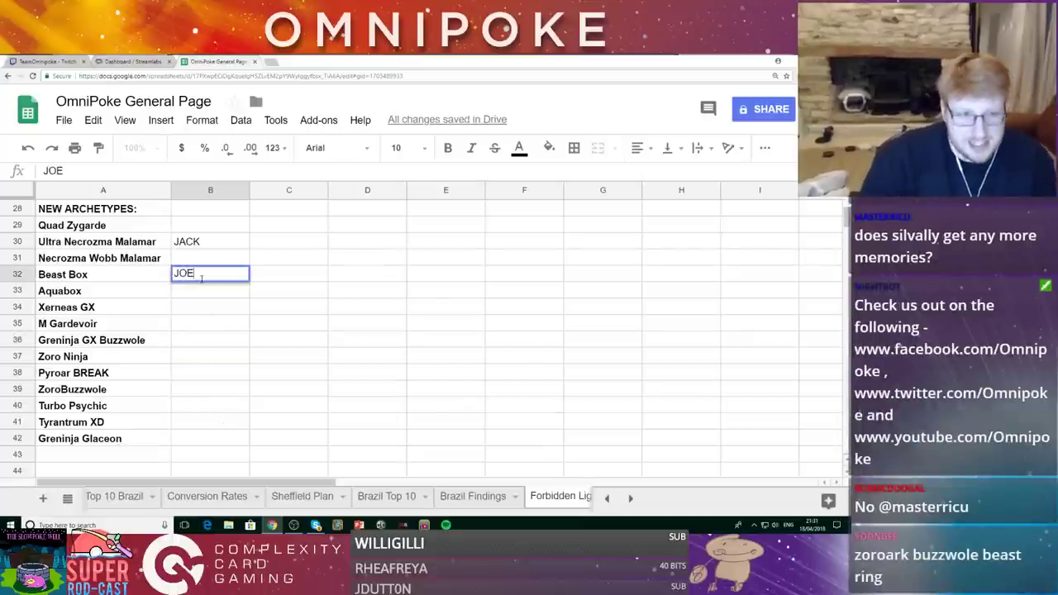
{"action": "left_click", "coordinate": [284, 264]}
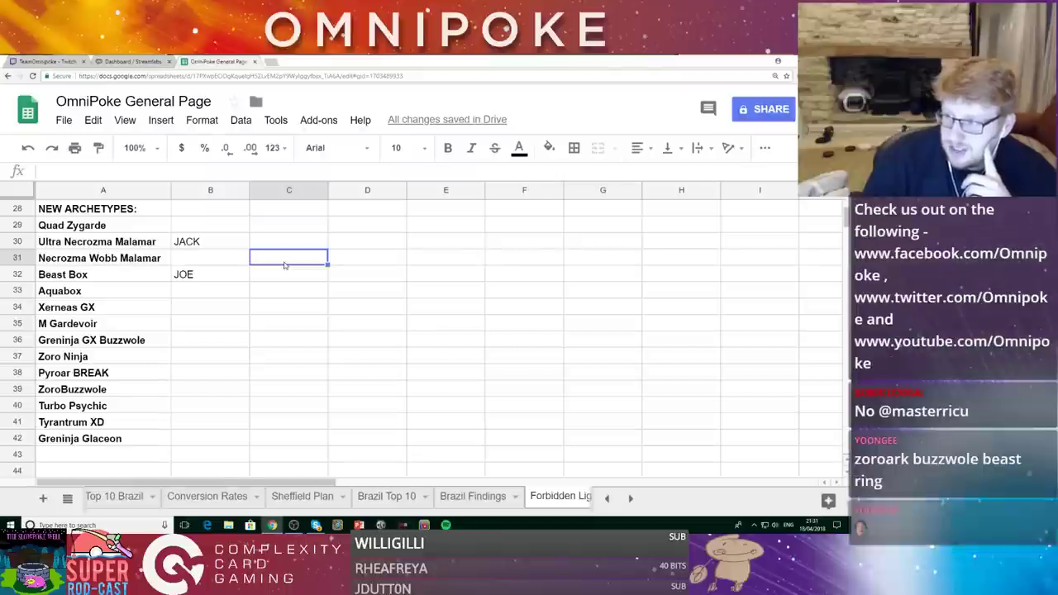
Enter the same first name used for Ultra Necrozma Malamar in cell B29, beside Quad Zygarde
{"action": "left_click", "coordinate": [203, 231]}
{"action": "type", "text": "JACK"}
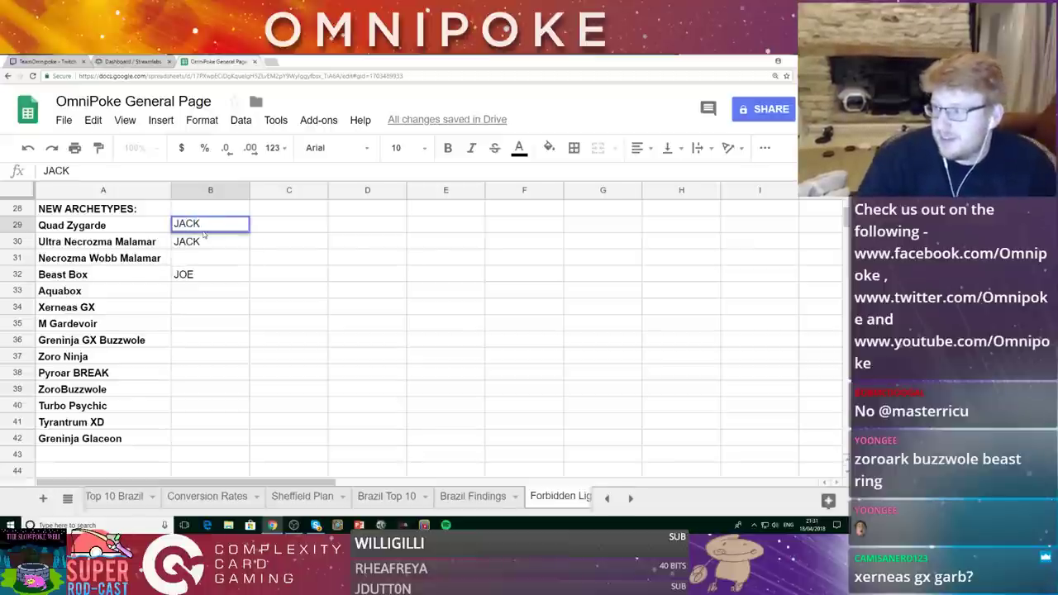
{"action": "key", "text": "Tab"}
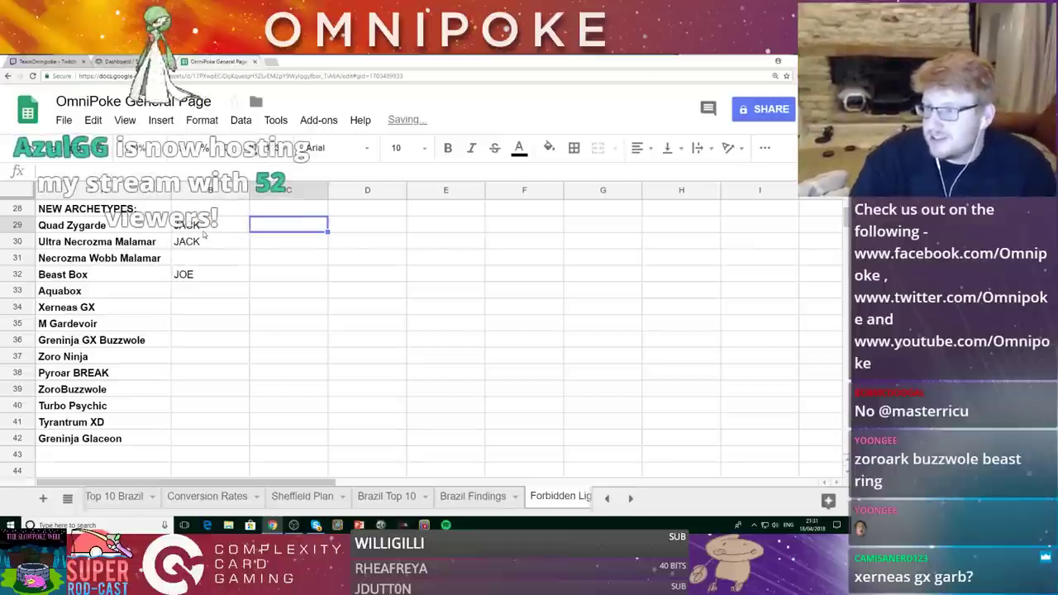
Enter the same first name used for Beast Box in cell B31, beside Necrozma Wobb Malamar
{"action": "left_click", "coordinate": [217, 258]}
{"action": "left_click", "coordinate": [229, 280]}
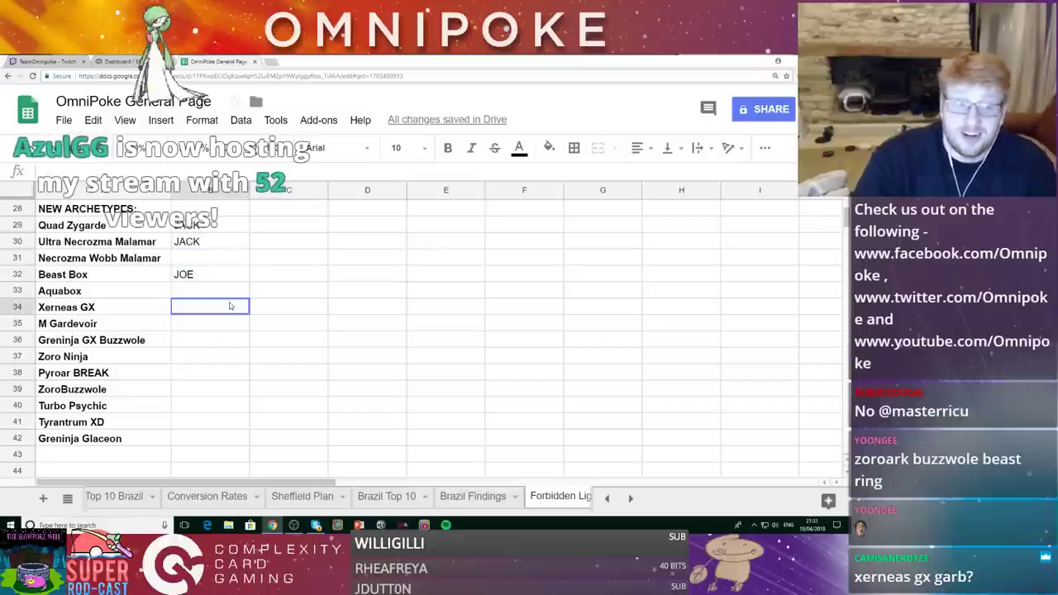
{"action": "left_click", "coordinate": [231, 307]}
{"action": "left_click", "coordinate": [230, 324]}
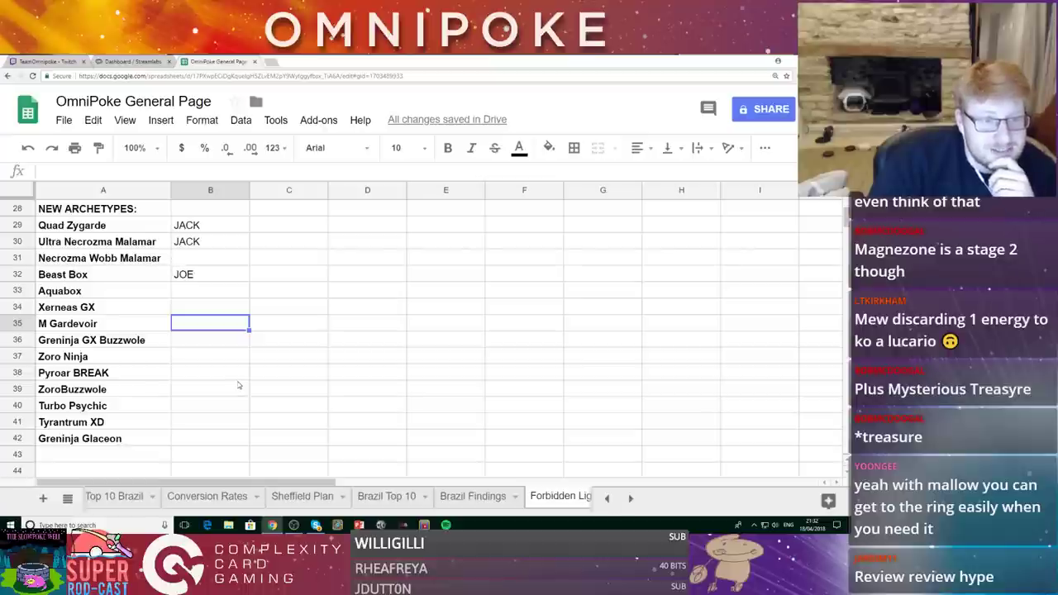
{"action": "left_click", "coordinate": [218, 265]}
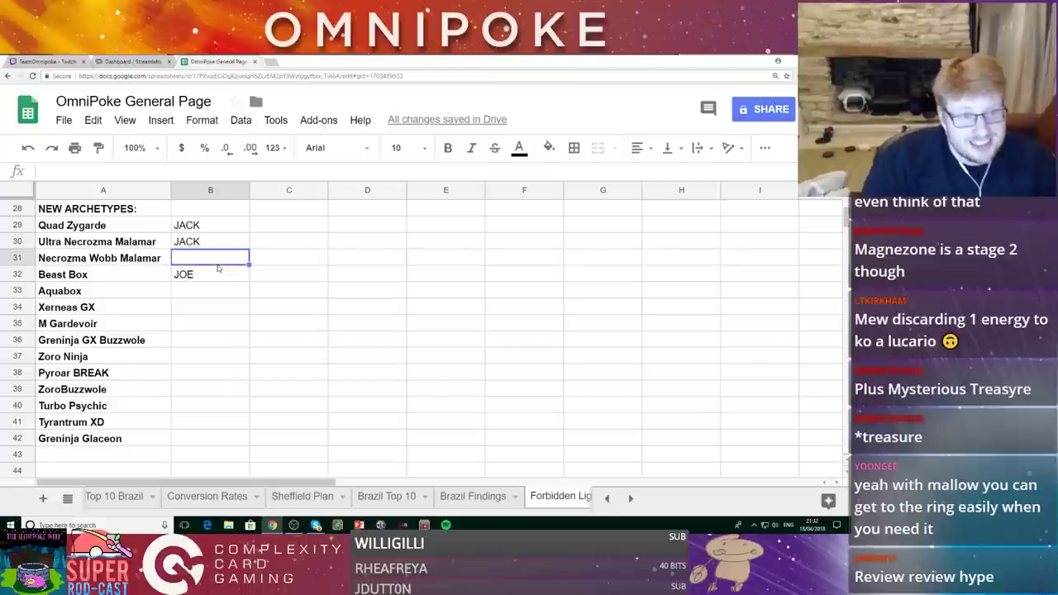
{"action": "type", "text": "JOE"}
{"action": "key", "text": "Tab"}
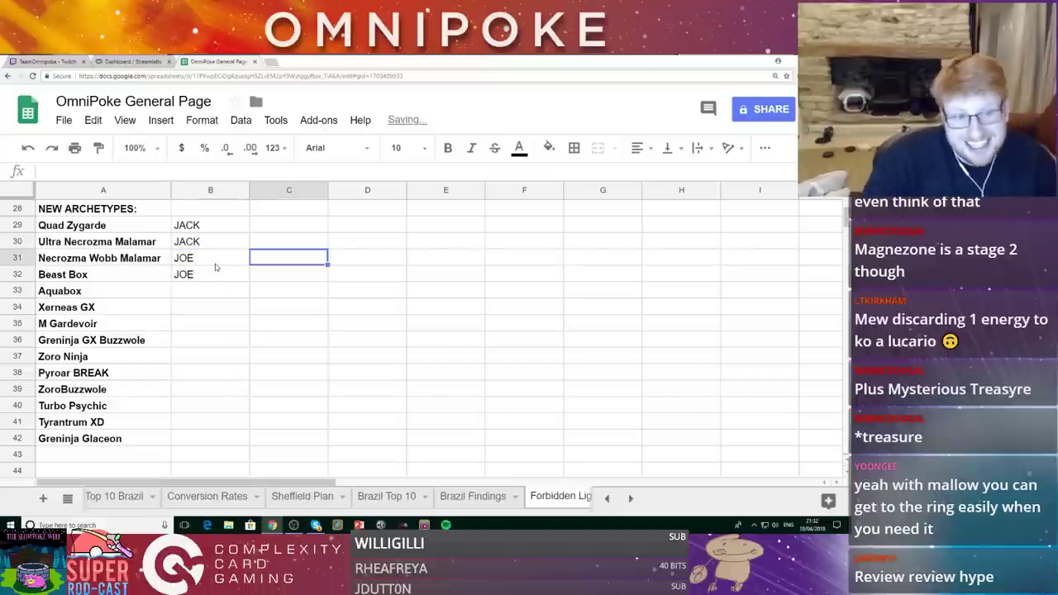
Assign Tyrantrum XD to the Quad Zygarde presenter by entering that first name in capitals in cell B41
{"action": "left_click", "coordinate": [235, 288]}
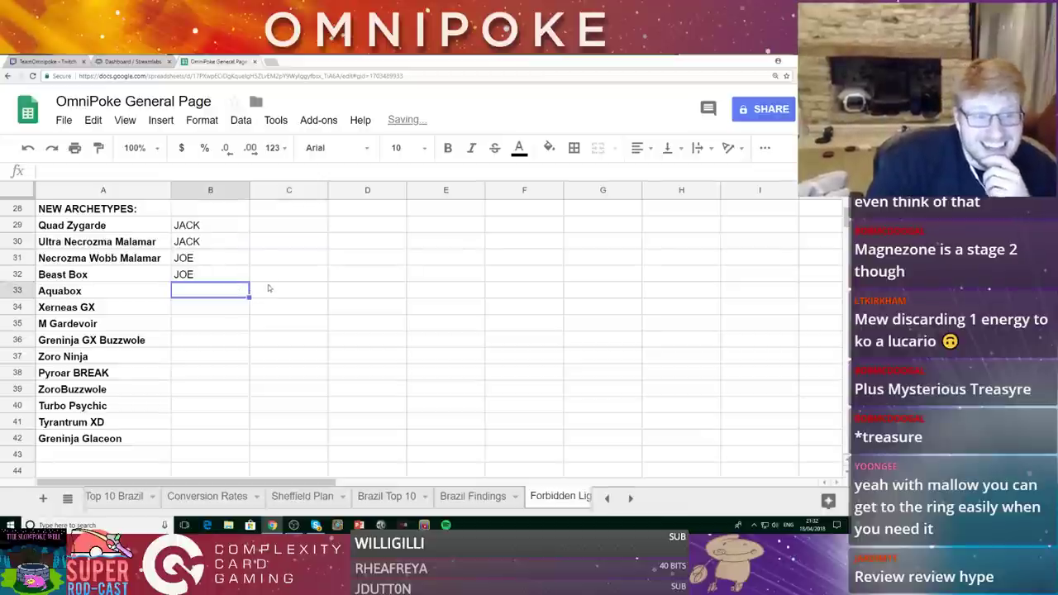
{"action": "left_click", "coordinate": [300, 290]}
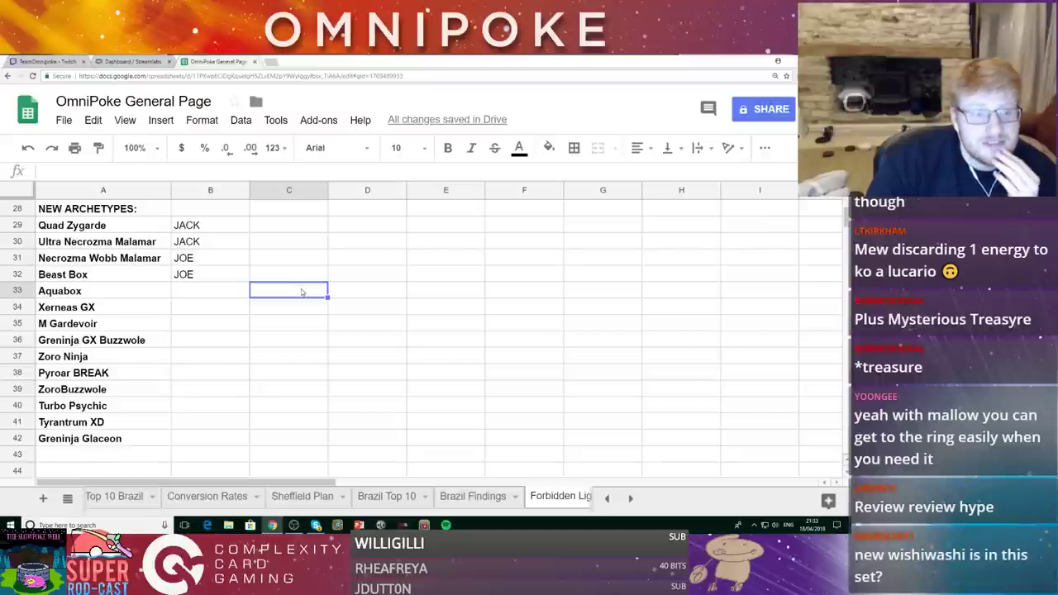
{"action": "left_click", "coordinate": [189, 426]}
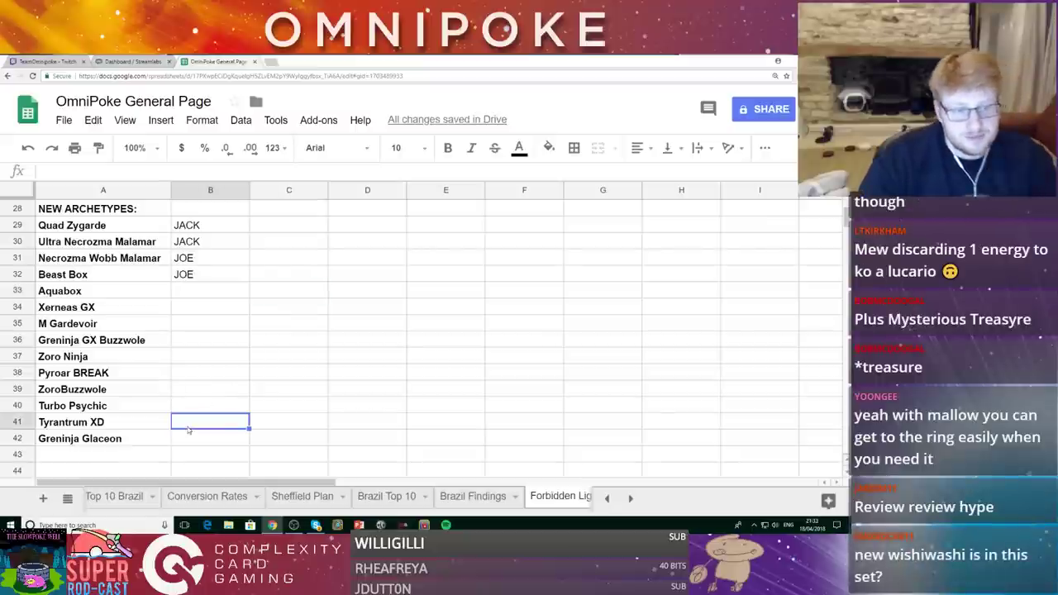
{"action": "type", "text": "JACK"}
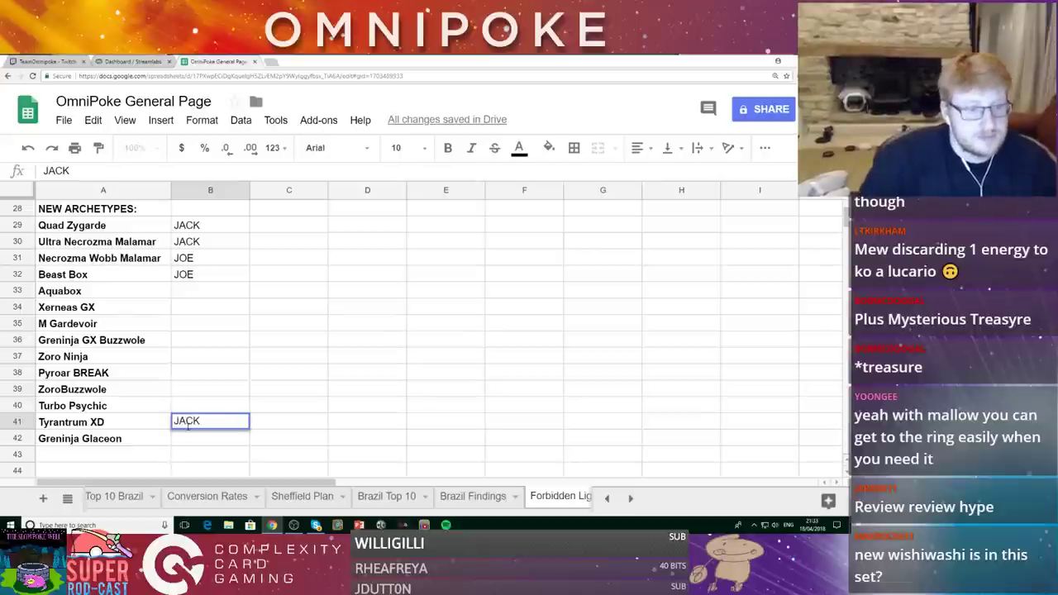
{"action": "key", "text": "Up"}
Assign Pyroar BREAK to the Beast Box presenter by entering that first name in capitals in cell B38
{"action": "key", "text": "Up"}
{"action": "key", "text": "Up"}
{"action": "type", "text": "JOE"}
{"action": "key", "text": "Up"}
{"action": "key", "text": "Up"}
{"action": "key", "text": "Up"}
{"action": "key", "text": "Up"}
{"action": "key", "text": "Up"}
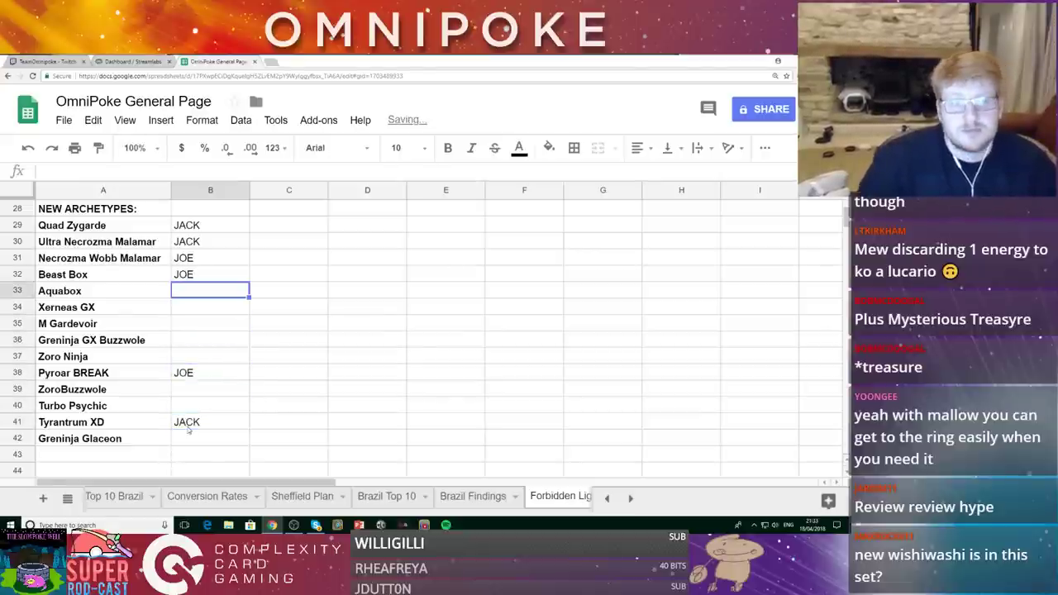
{"action": "key", "text": "Right"}
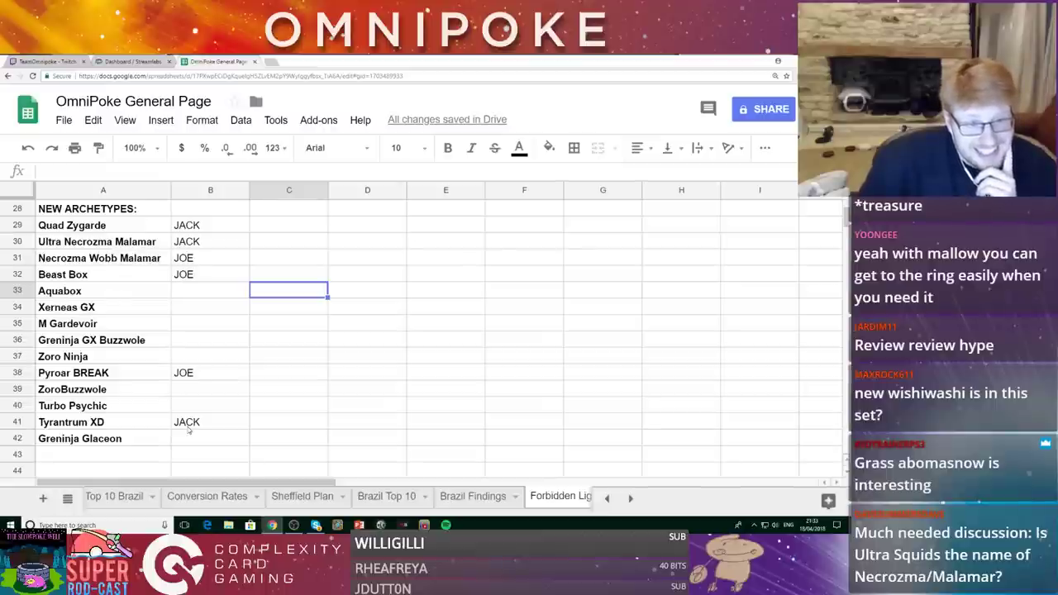
{"action": "key", "text": "Down"}
{"action": "key", "text": "Down"}
{"action": "key", "text": "Left"}
{"action": "key", "text": "Right"}
{"action": "key", "text": "Left"}
{"action": "key", "text": "Right"}
{"action": "key", "text": "Right"}
{"action": "key", "text": "Left"}
{"action": "key", "text": "Left"}
{"action": "key", "text": "Right"}
{"action": "key", "text": "Right"}
{"action": "key", "text": "Right"}
{"action": "key", "text": "Left"}
{"action": "key", "text": "Left"}
{"action": "key", "text": "Left"}
{"action": "key", "text": "Right"}
{"action": "key", "text": "Left"}
{"action": "key", "text": "Right"}
{"action": "key", "text": "Right"}
{"action": "key", "text": "Left"}
{"action": "key", "text": "Left"}
{"action": "key", "text": "Up"}
{"action": "key", "text": "Down"}
{"action": "key", "text": "Up"}
{"action": "key", "text": "Down"}
{"action": "key", "text": "Up"}
{"action": "key", "text": "Down"}
{"action": "key", "text": "Up"}
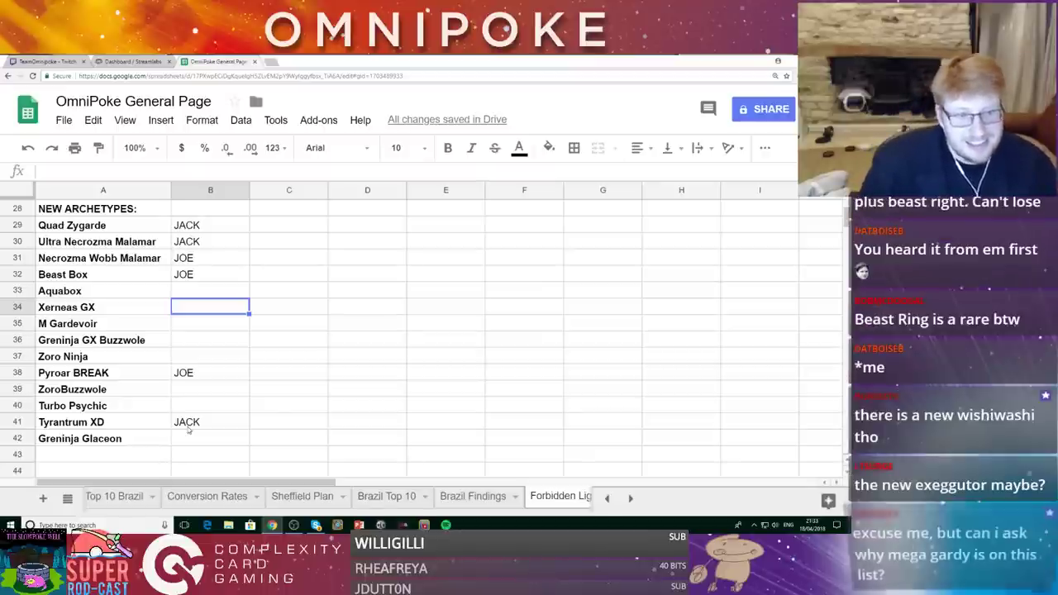
Enter the Quad Zygarde presenter's first name in capitals in cell B36, beside Greninja GX Buzzwole
{"action": "key", "text": "Down"}
{"action": "key", "text": "Down"}
{"action": "type", "text": "JACK"}
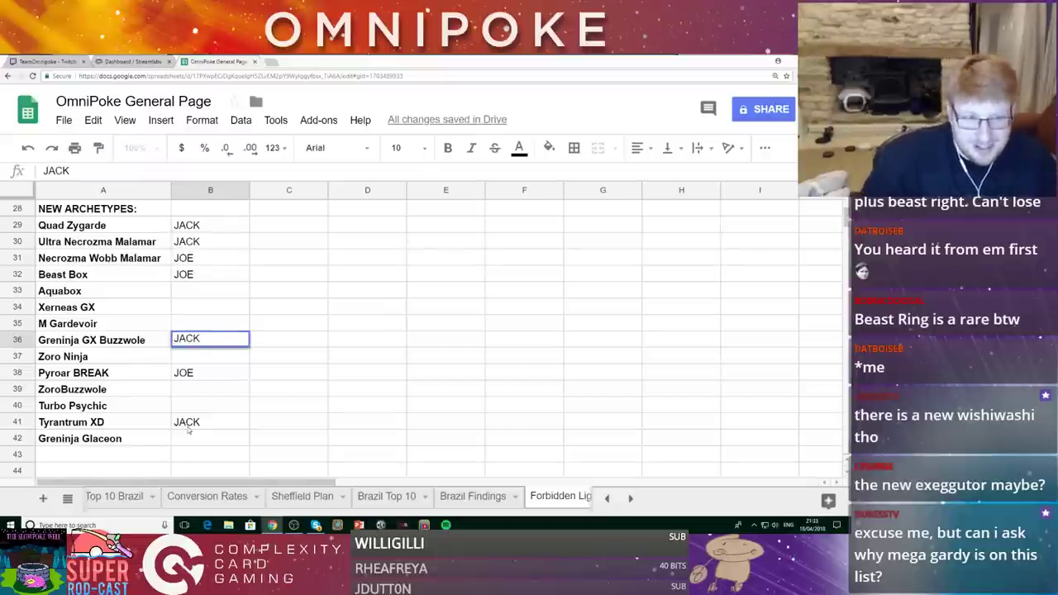
{"action": "key", "text": "Tab"}
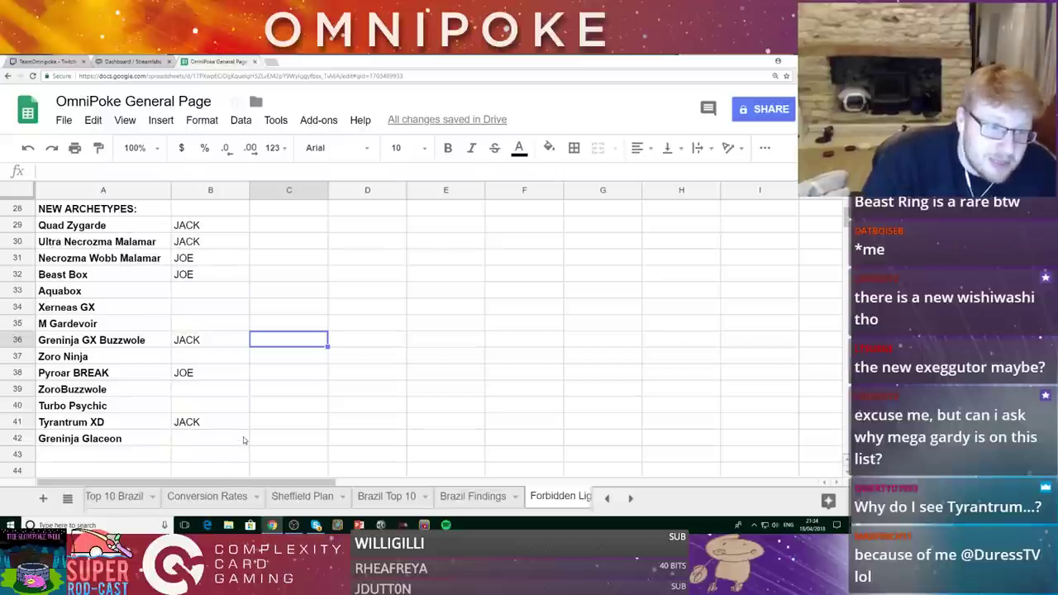
{"action": "left_click", "coordinate": [208, 397]}
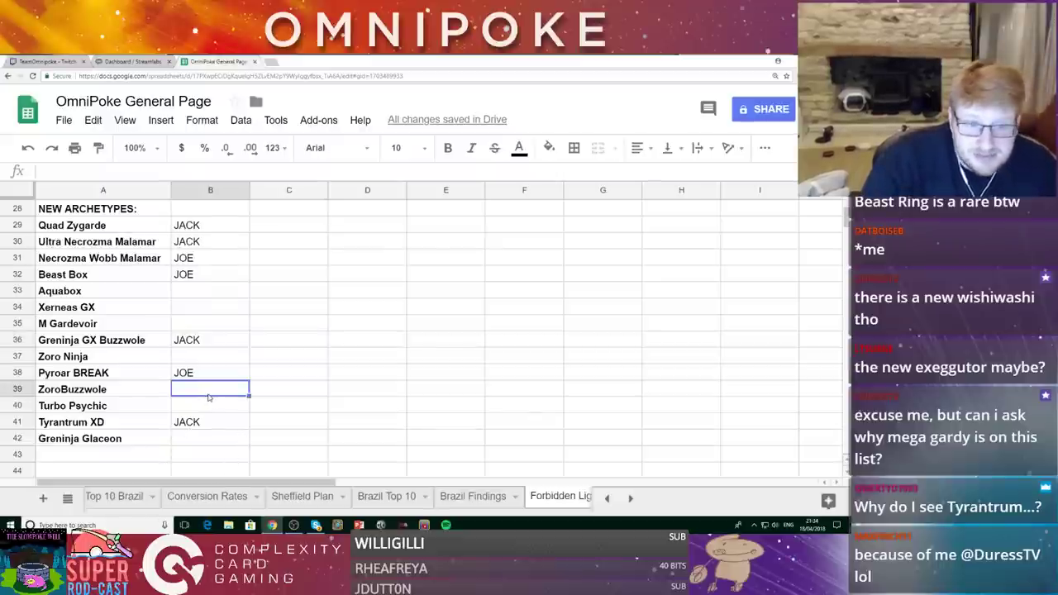
{"action": "type", "text": "JOE"}
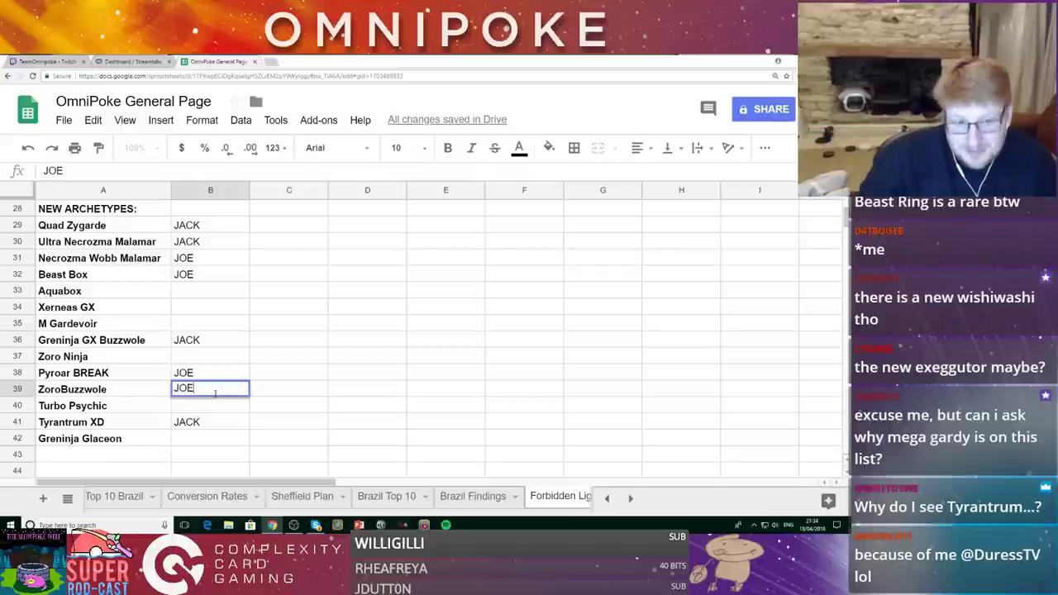
{"action": "key", "text": "Tab"}
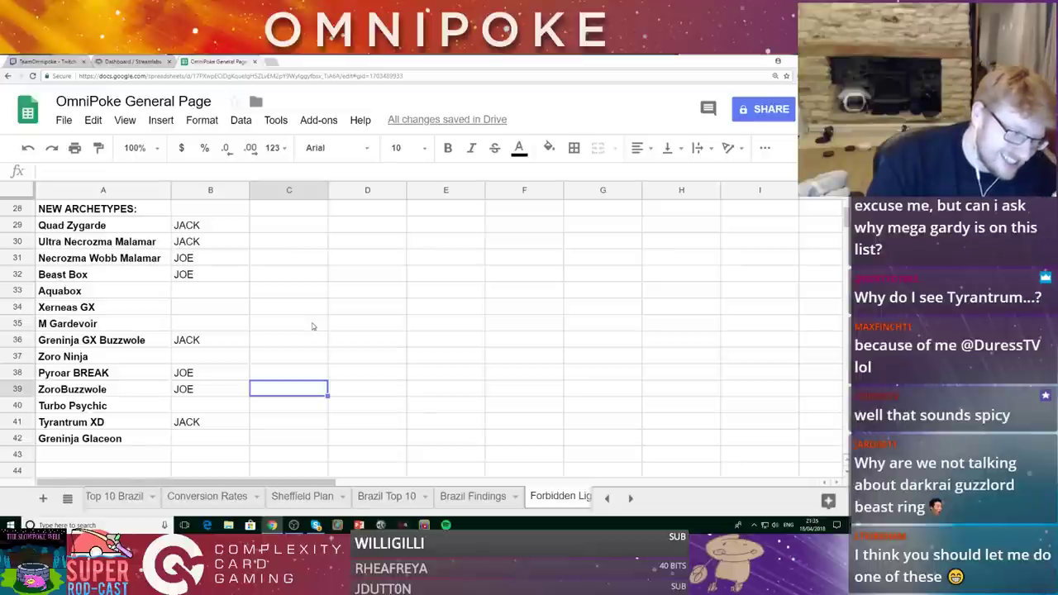
Assign M Gardevoir to the Quad Zygarde presenter by entering that first name in capitals in cell B35
{"action": "left_click", "coordinate": [201, 328]}
{"action": "type", "text": "JACK"}
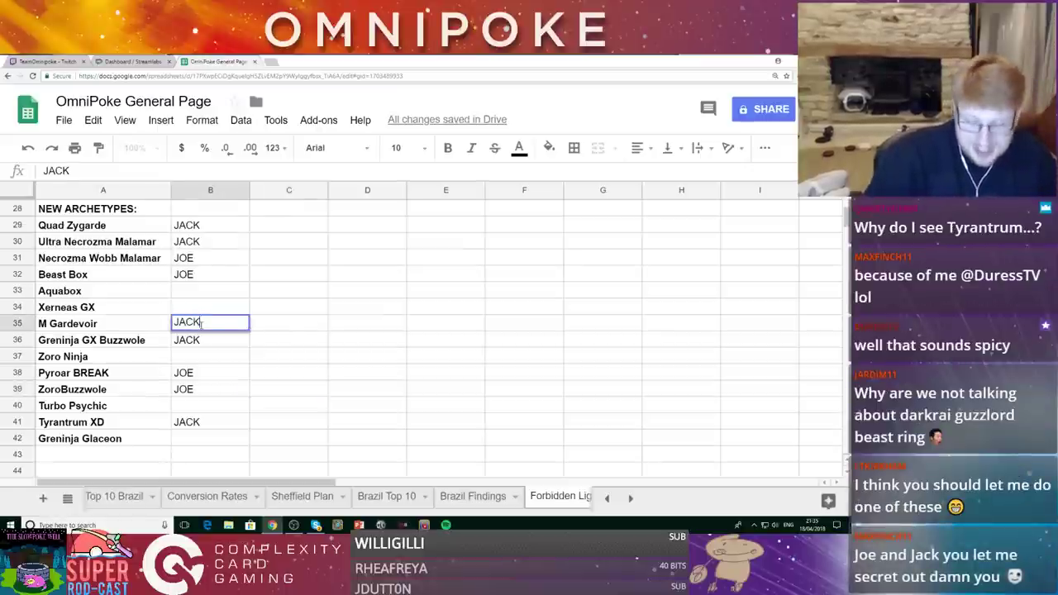
{"action": "key", "text": "Tab"}
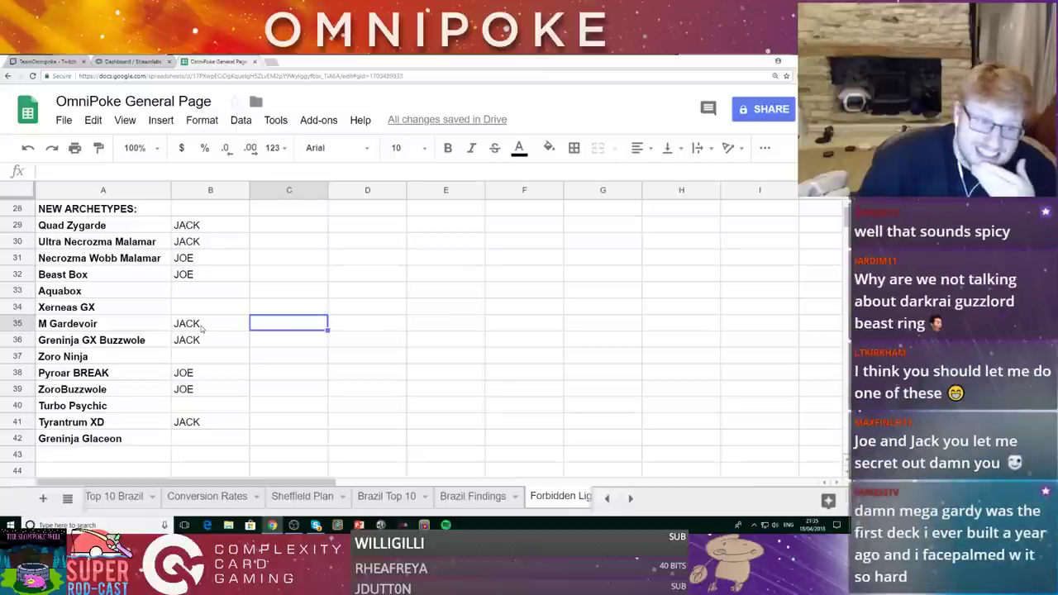
Assign Zoro Ninja to the Beast Box presenter by entering that first name in capitals in cell B37
{"action": "key", "text": "Down"}
{"action": "key", "text": "Left"}
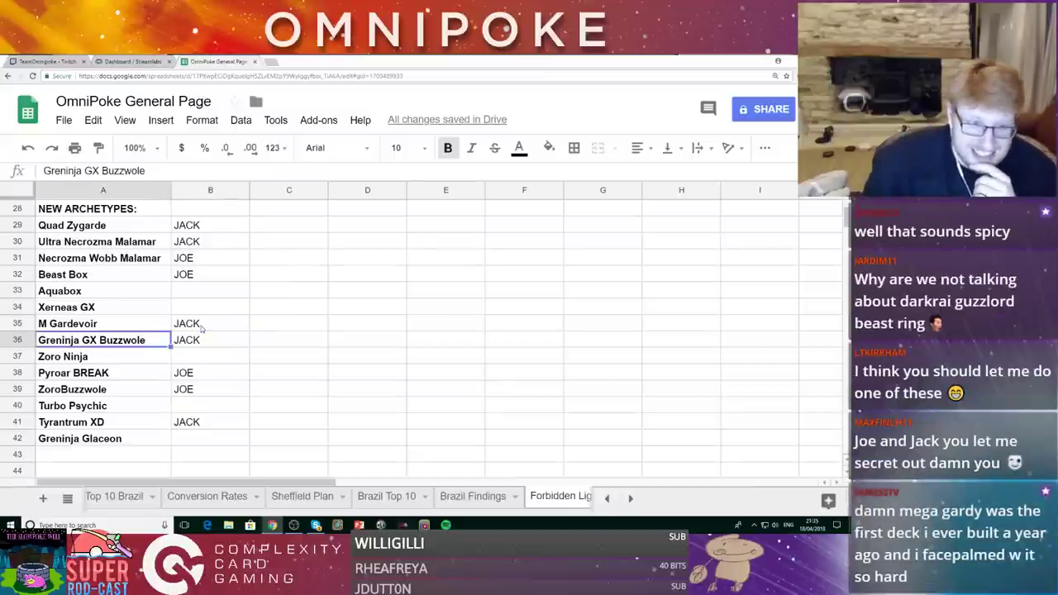
{"action": "key", "text": "Down"}
{"action": "type", "text": "JOE"}
{"action": "key", "text": "Tab"}
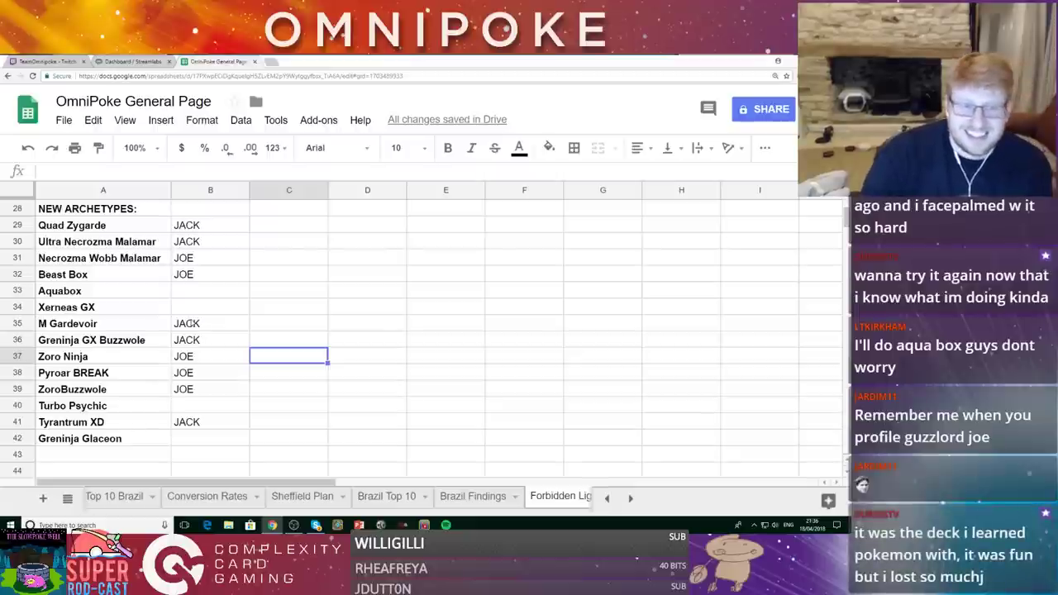
Enter the Quad Zygarde presenter's first name beside Xerneas GX in B34 and the Beast Box presenter's beside Aquabox in B33, both in capitals
{"action": "left_click", "coordinate": [195, 307]}
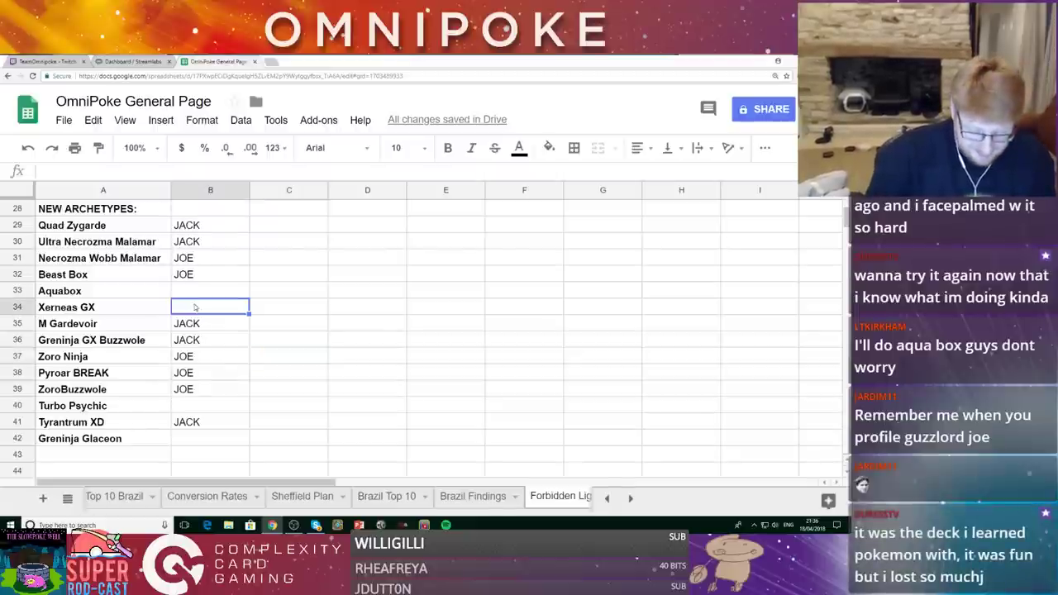
{"action": "type", "text": "JACK"}
{"action": "key", "text": "Up"}
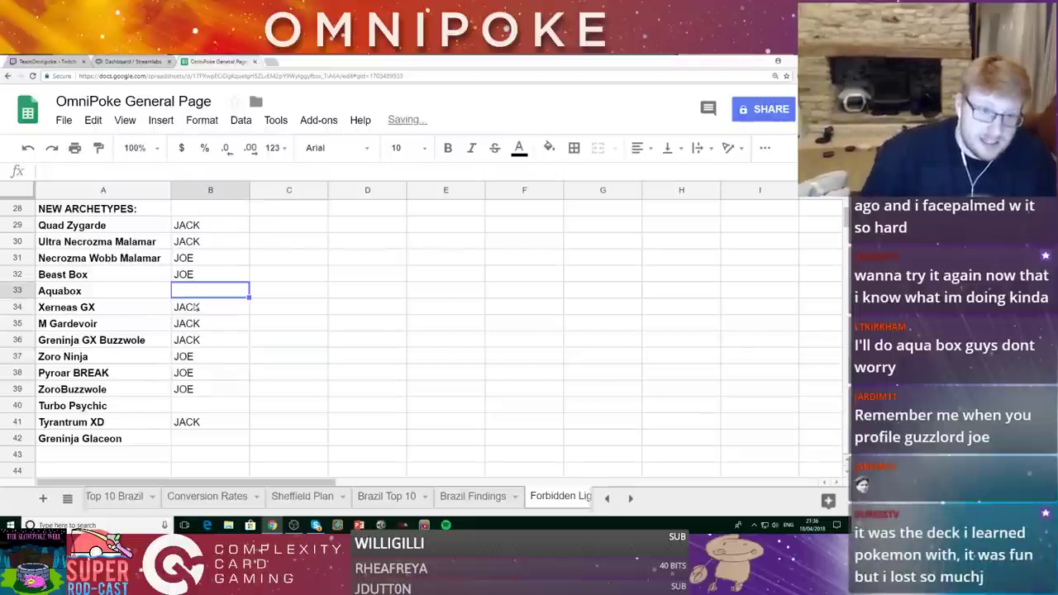
{"action": "type", "text": "JOE"}
{"action": "key", "text": "Return"}
Enter the Quad Zygarde presenter's first name in capitals in cell B40, beside Turbo Psychic
{"action": "key", "text": "Down"}
{"action": "key", "text": "Down"}
{"action": "key", "text": "Down"}
{"action": "key", "text": "Down"}
{"action": "key", "text": "Down"}
{"action": "key", "text": "Down"}
{"action": "key", "text": "Down"}
{"action": "key", "text": "Down"}
{"action": "key", "text": "Up"}
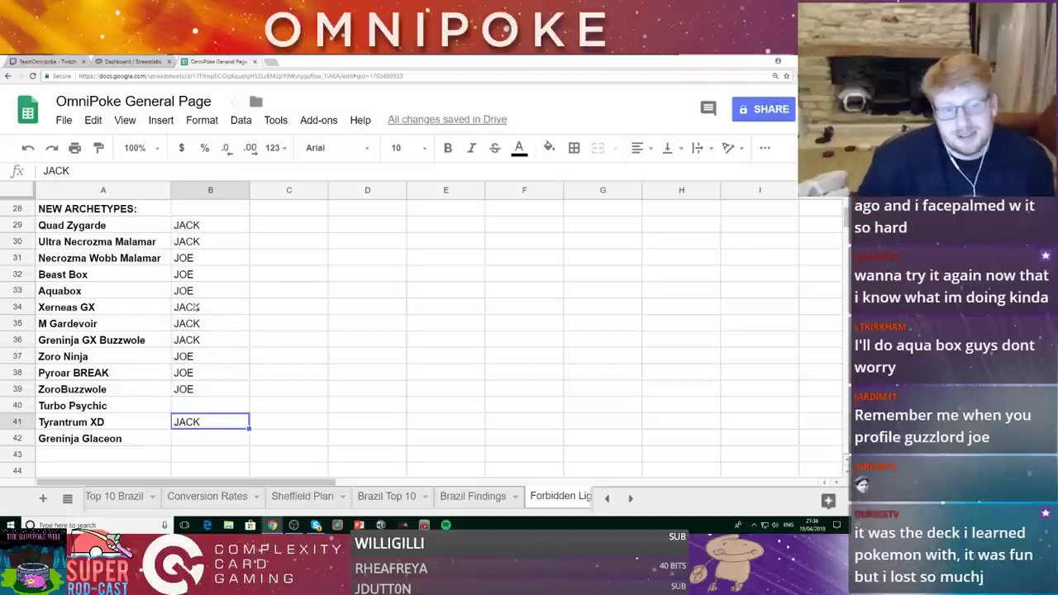
{"action": "key", "text": "Up"}
{"action": "key", "text": "Down"}
{"action": "key", "text": "Down"}
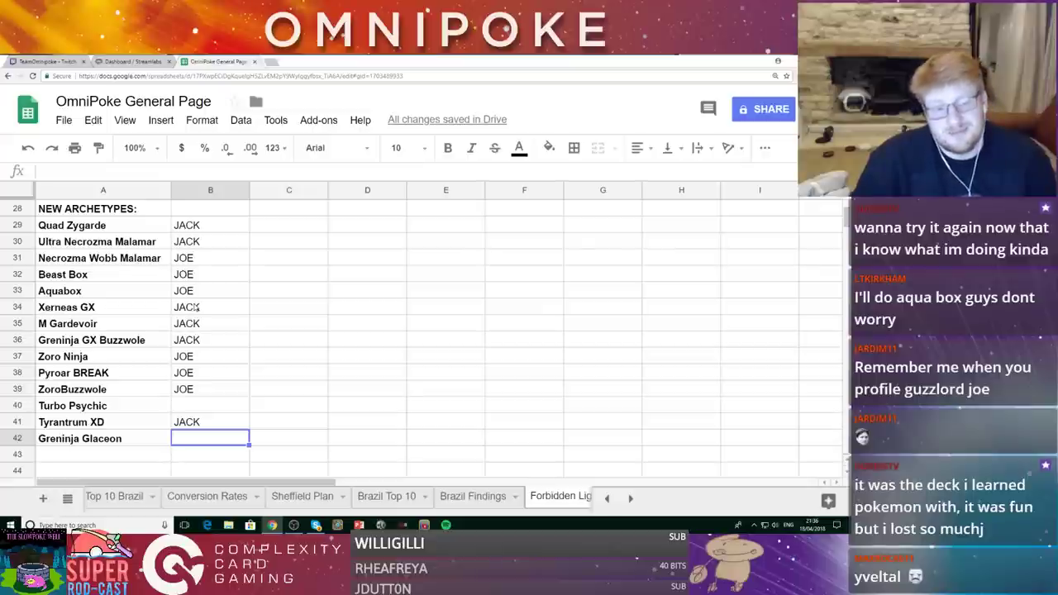
{"action": "key", "text": "Up"}
{"action": "key", "text": "Up"}
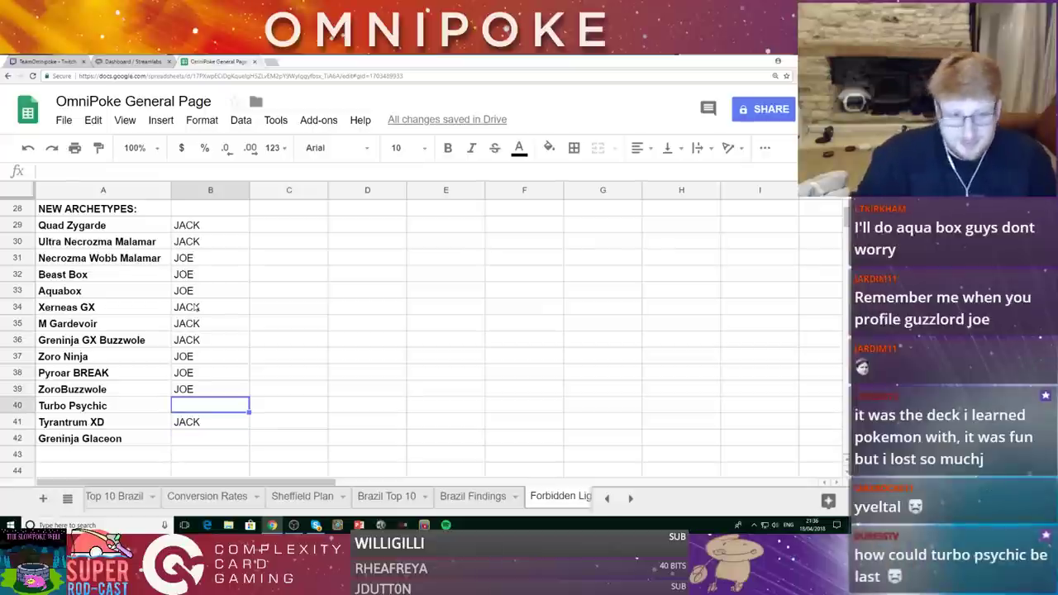
{"action": "type", "text": "JACK"}
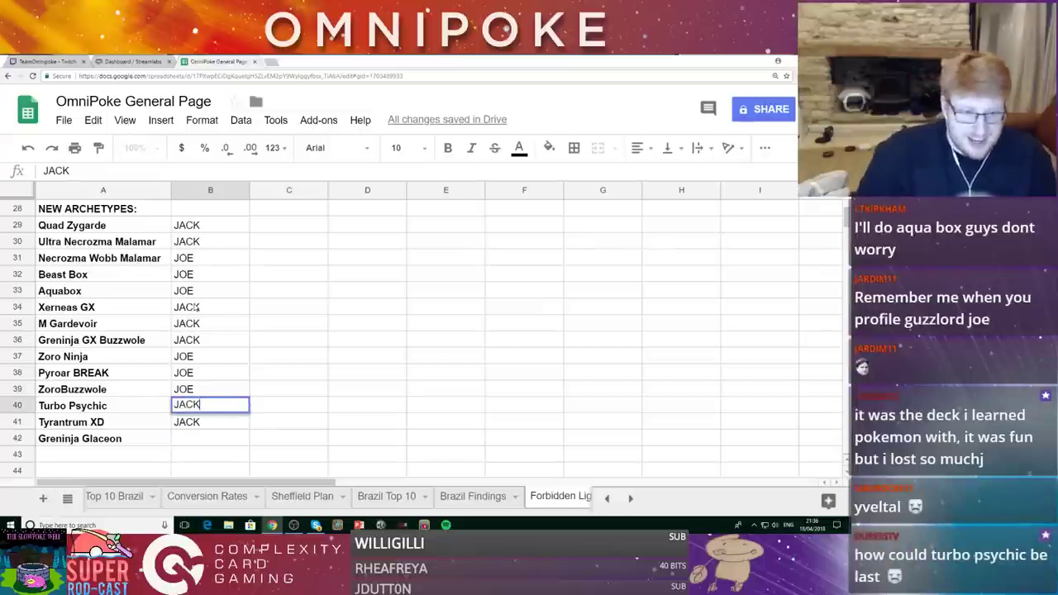
{"action": "key", "text": "Return"}
Enter the Beast Box presenter's first name in capitals in cell B42, beside Greninja Glaceon
{"action": "key", "text": "Down"}
{"action": "type", "text": "JOE"}
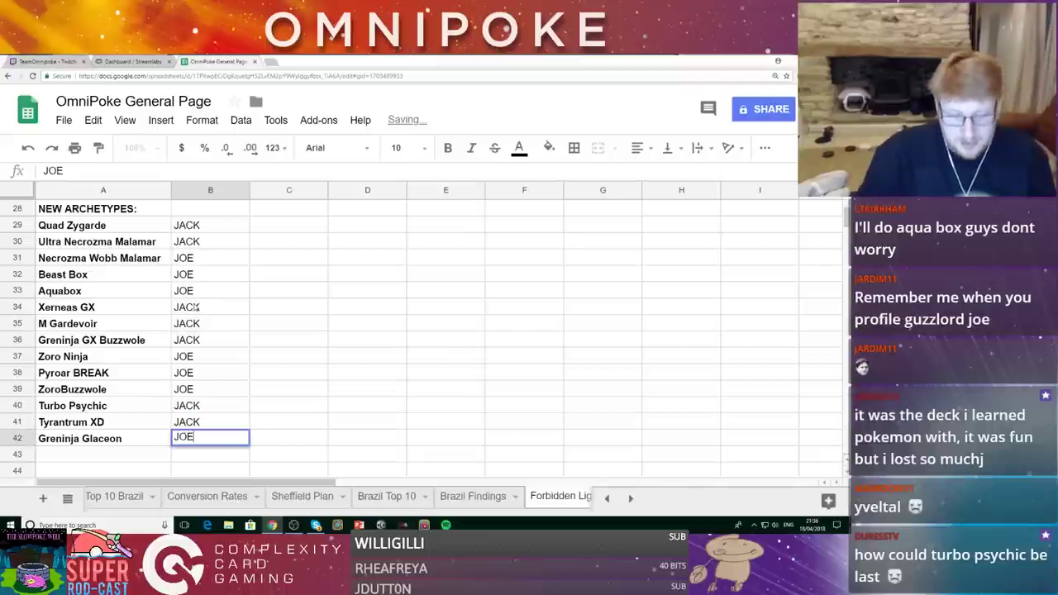
{"action": "key", "text": "Tab"}
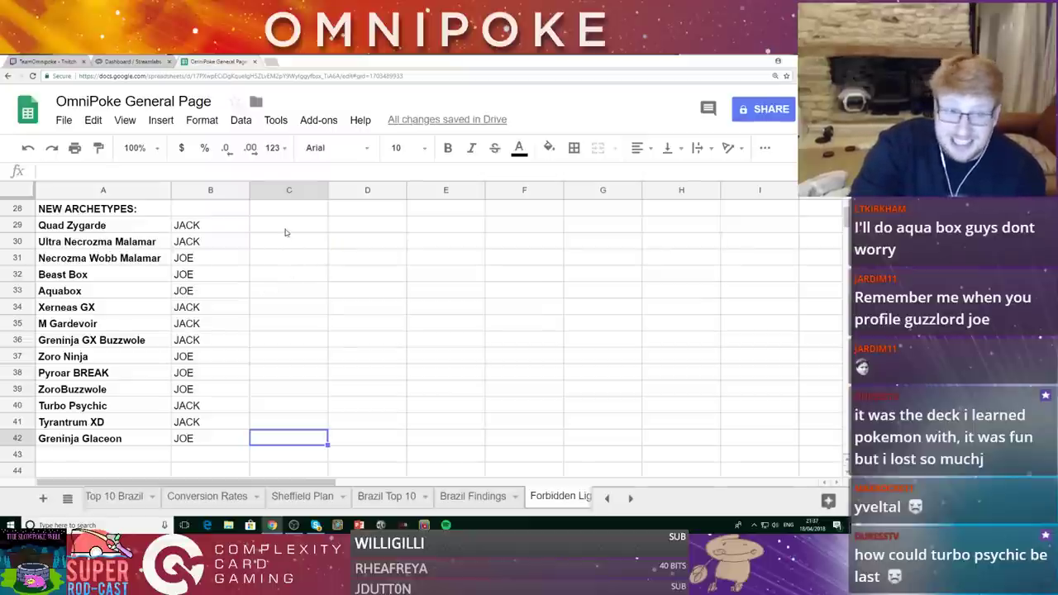
Review the presenter assignments for the new archetypes in rows 29 to 42 and the deck notes above them
{"action": "left_click_drag", "start_coordinate": [283, 226], "coordinate": [79, 436]}
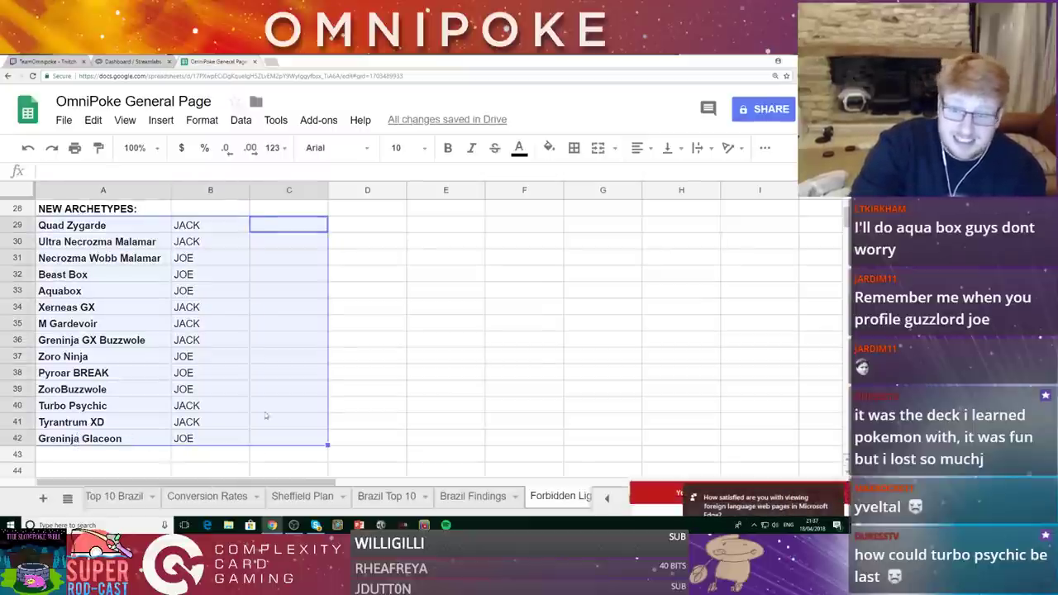
{"action": "left_click", "coordinate": [529, 357]}
{"action": "left_click", "coordinate": [842, 411]}
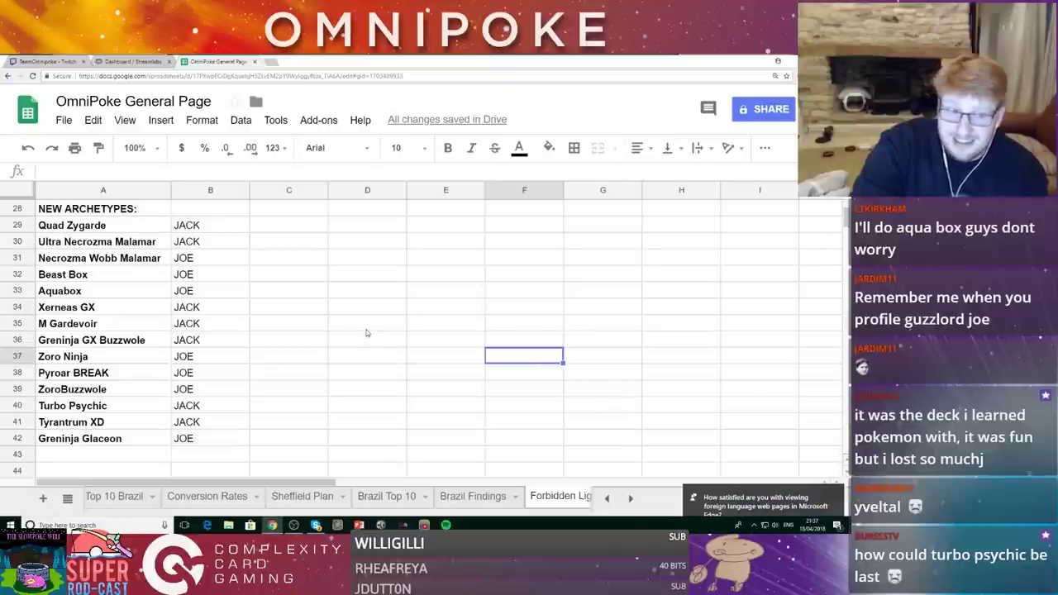
{"action": "key", "text": "Left"}
{"action": "key", "text": "Left"}
{"action": "key", "text": "Right"}
{"action": "scroll", "coordinate": [293, 312], "scroll_direction": "up", "scroll_amount": 4}
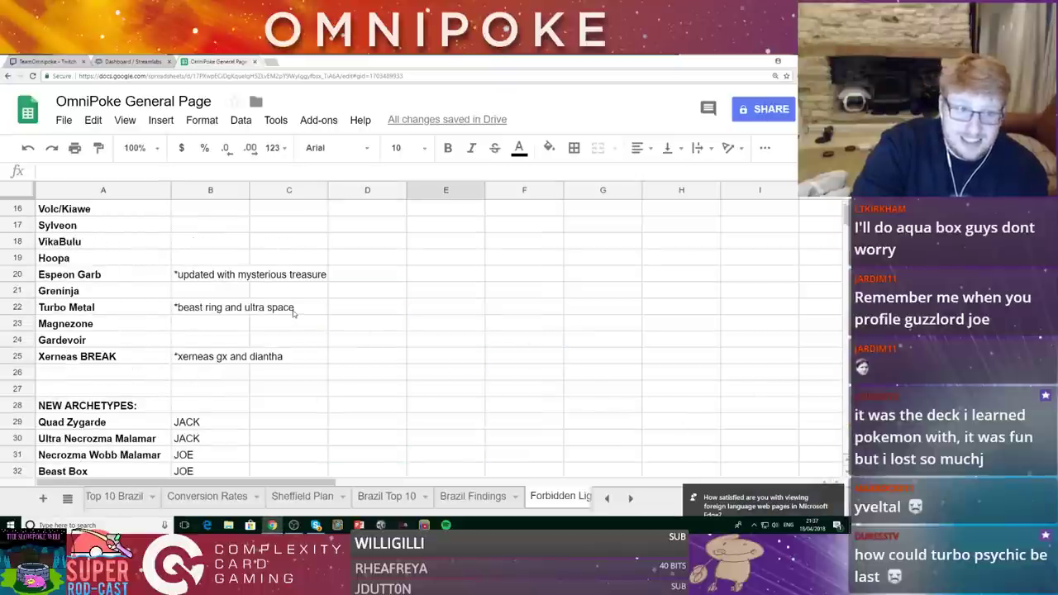
{"action": "scroll", "coordinate": [312, 314], "scroll_direction": "down", "scroll_amount": 5}
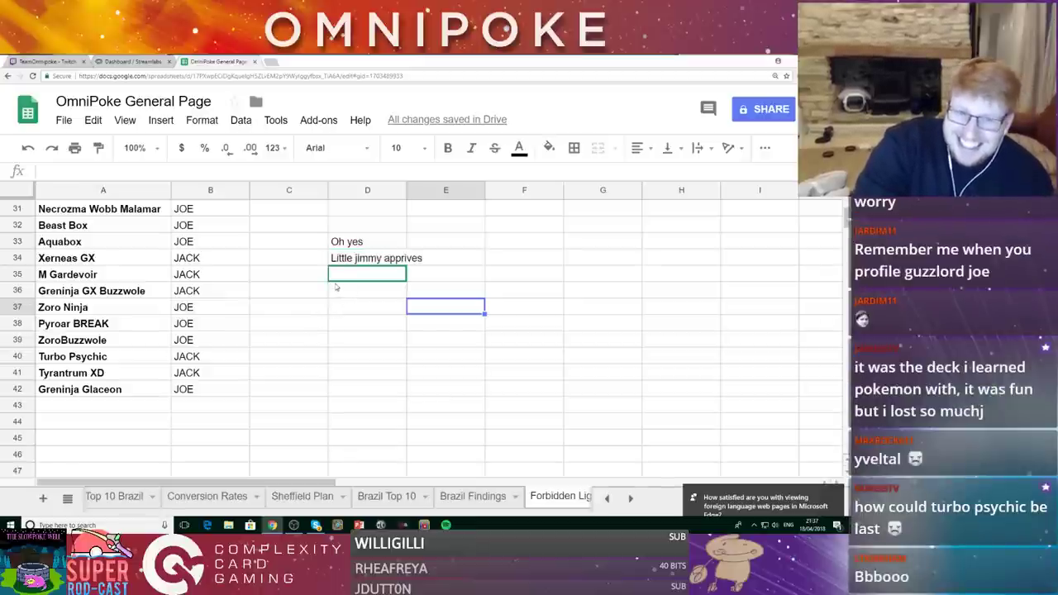
{"action": "scroll", "coordinate": [347, 289], "scroll_direction": "up", "scroll_amount": 6}
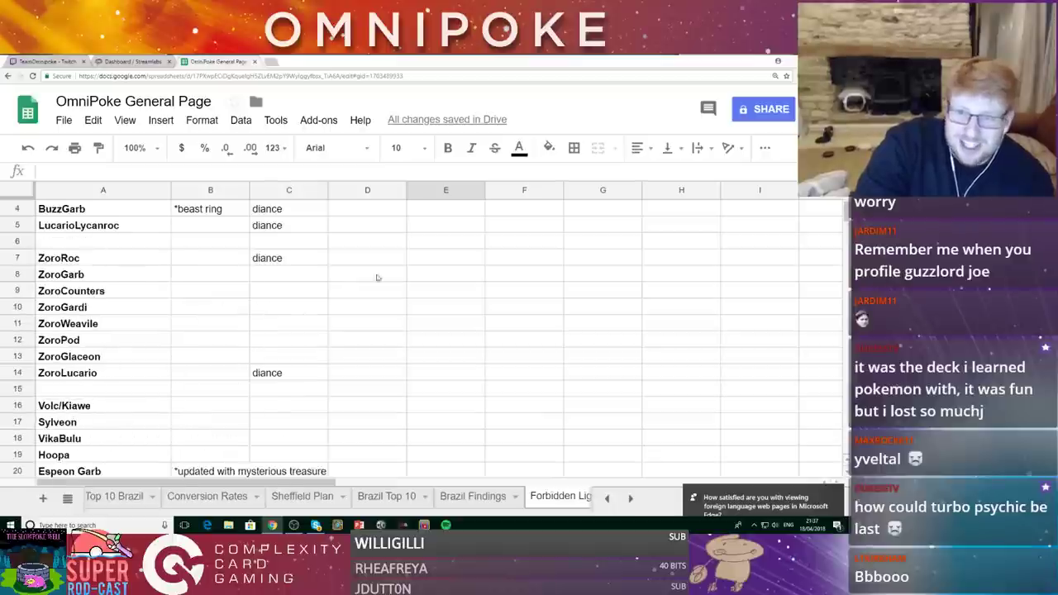
Zoom the browser page out one level and return to the start of the Forbidden Light meta sheet
{"action": "left_click", "coordinate": [777, 61]}
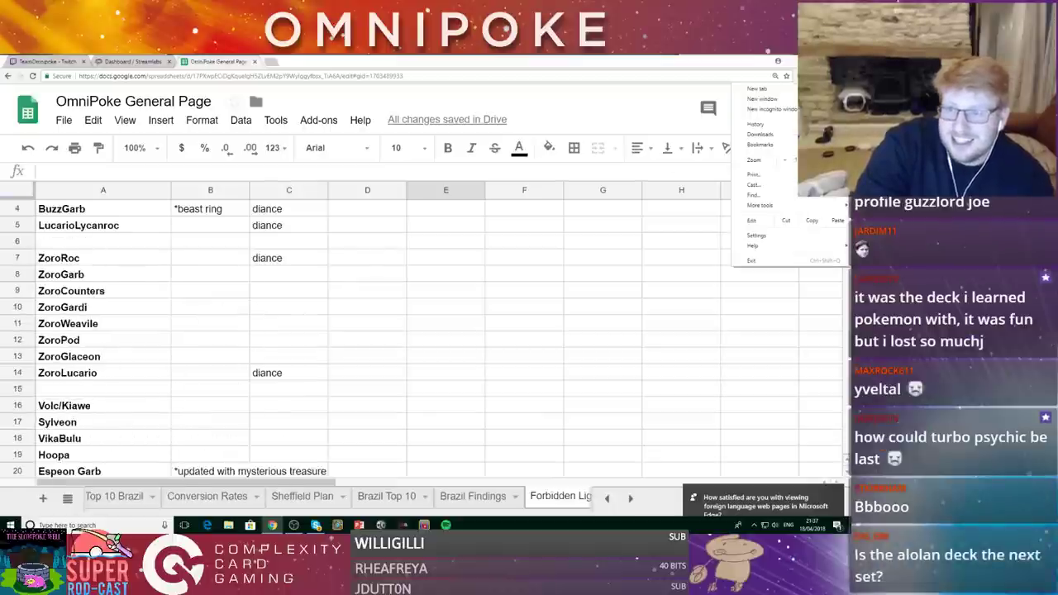
{"action": "left_click", "coordinate": [785, 162]}
{"action": "left_click", "coordinate": [385, 279]}
{"action": "scroll", "coordinate": [385, 280], "scroll_direction": "up", "scroll_amount": 1}
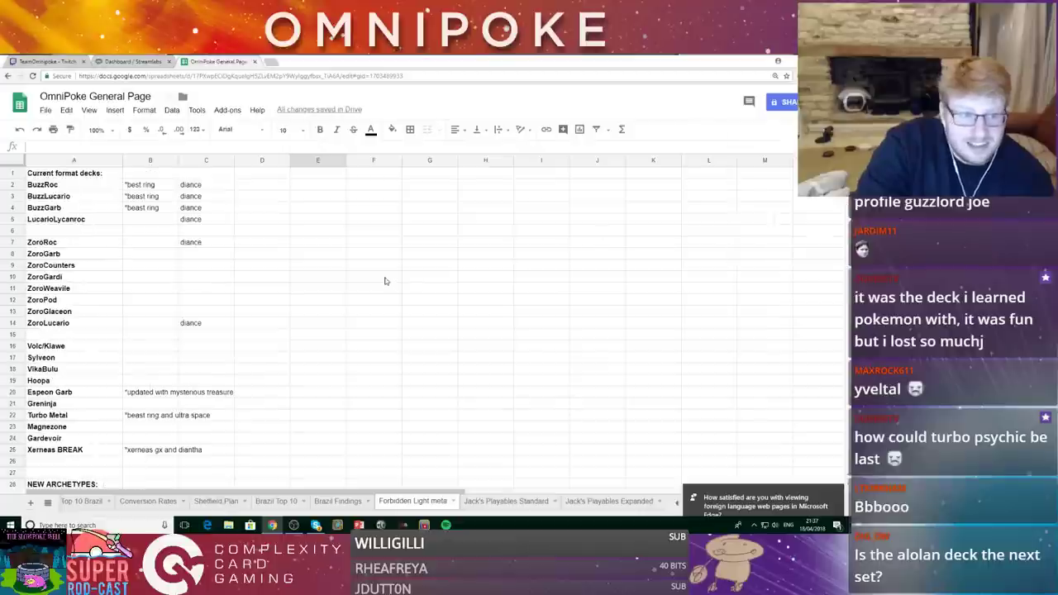
Go through the current format decks with their card notes and the complete new archetypes list once more
{"action": "left_click", "coordinate": [354, 267]}
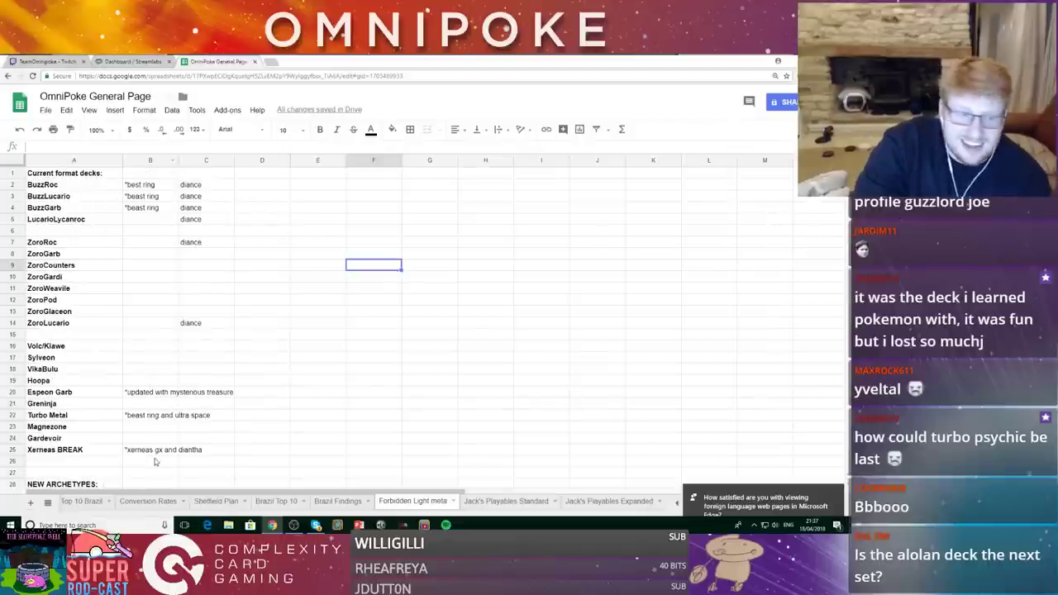
{"action": "left_click", "coordinate": [203, 199]}
{"action": "left_click", "coordinate": [248, 211]}
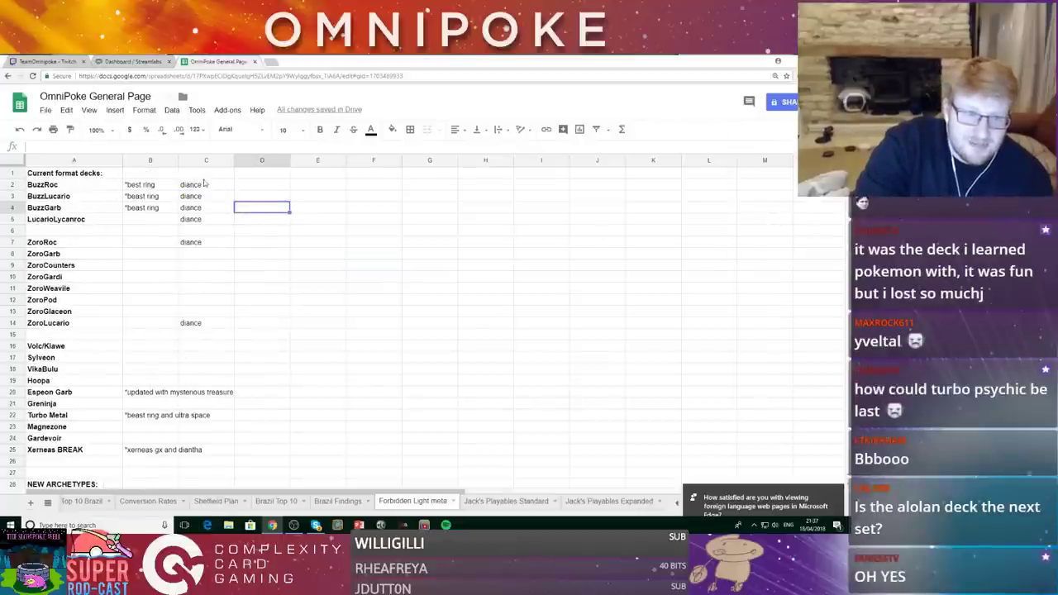
{"action": "left_click_drag", "start_coordinate": [165, 174], "coordinate": [202, 463]}
{"action": "left_click", "coordinate": [262, 438]}
{"action": "scroll", "coordinate": [220, 349], "scroll_direction": "down", "scroll_amount": 5}
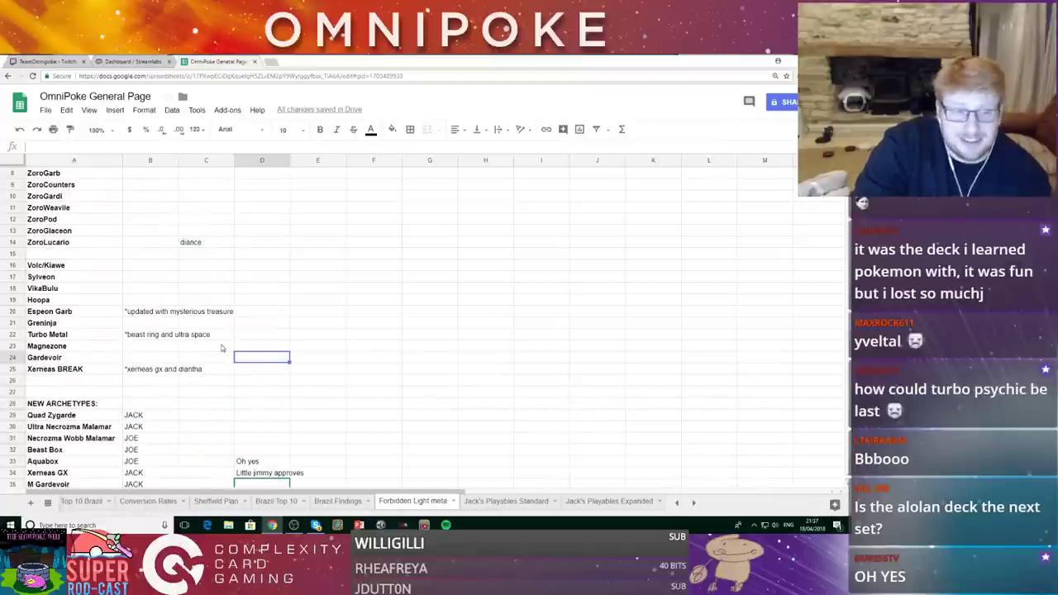
{"action": "left_click_drag", "start_coordinate": [62, 254], "coordinate": [78, 407]}
{"action": "left_click", "coordinate": [263, 405]}
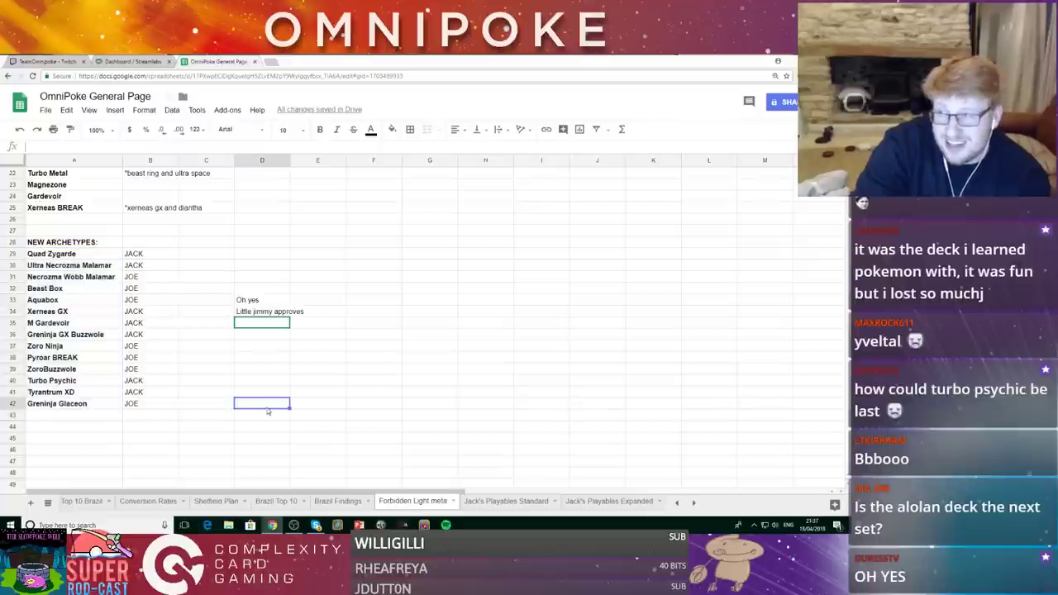
{"action": "scroll", "coordinate": [268, 411], "scroll_direction": "up", "scroll_amount": 5}
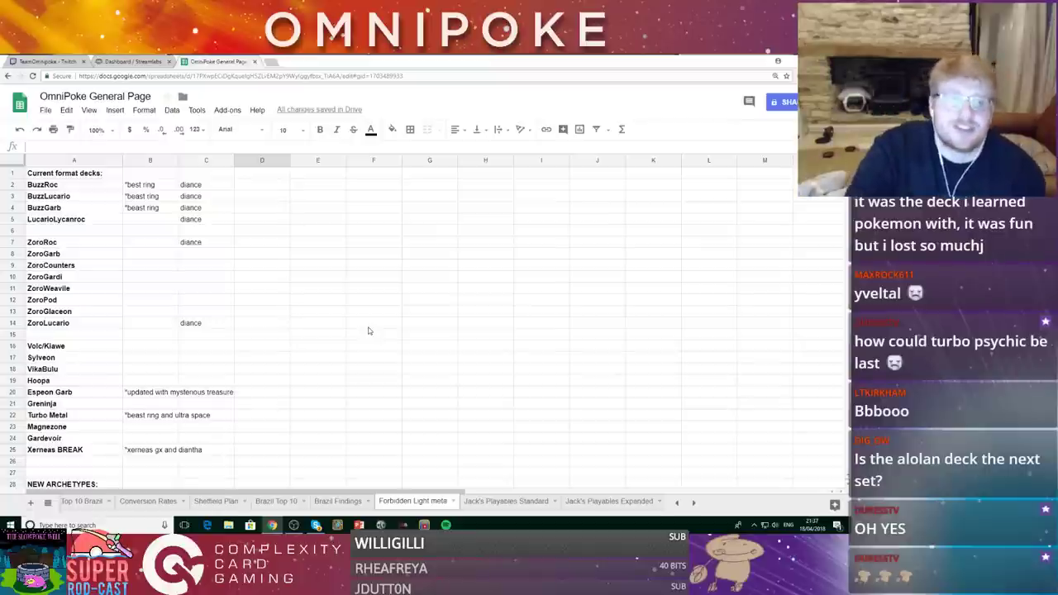
{"action": "scroll", "coordinate": [297, 321], "scroll_direction": "down", "scroll_amount": 2}
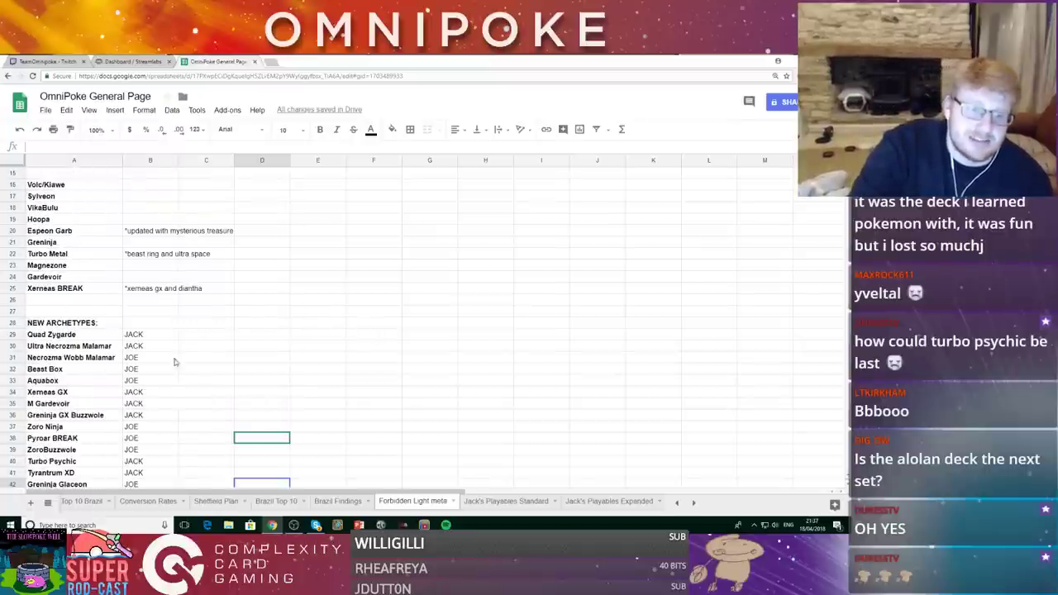
{"action": "scroll", "coordinate": [187, 363], "scroll_direction": "down", "scroll_amount": 4}
{"action": "scroll", "coordinate": [210, 289], "scroll_direction": "up", "scroll_amount": 2}
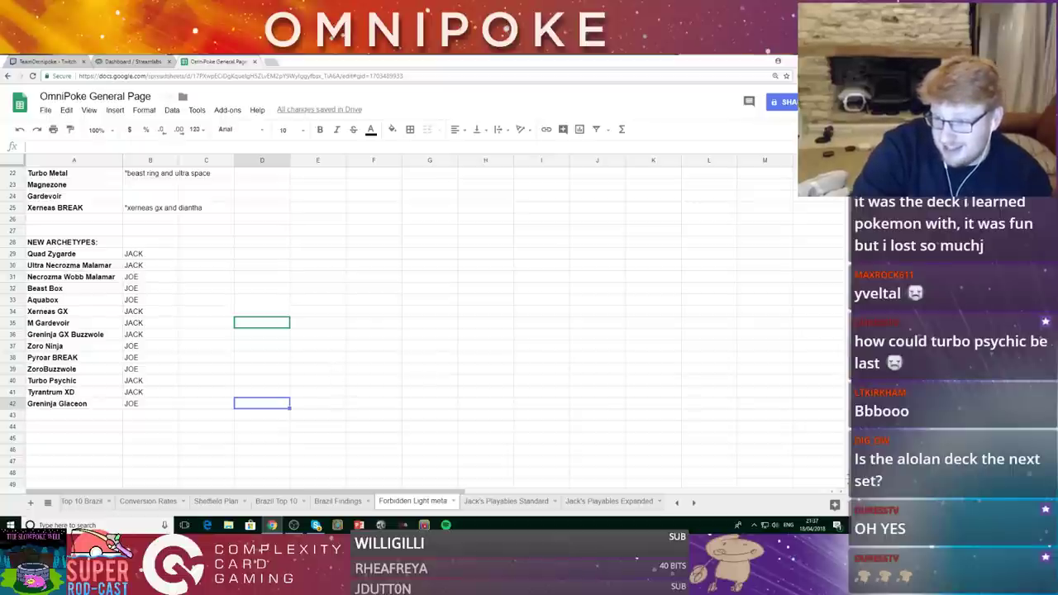
Browse the Versus decks in Pokémon TCG Online and switch to the Forbidden Light Set Review presentation in PowerPoint
{"action": "left_click", "coordinate": [293, 525]}
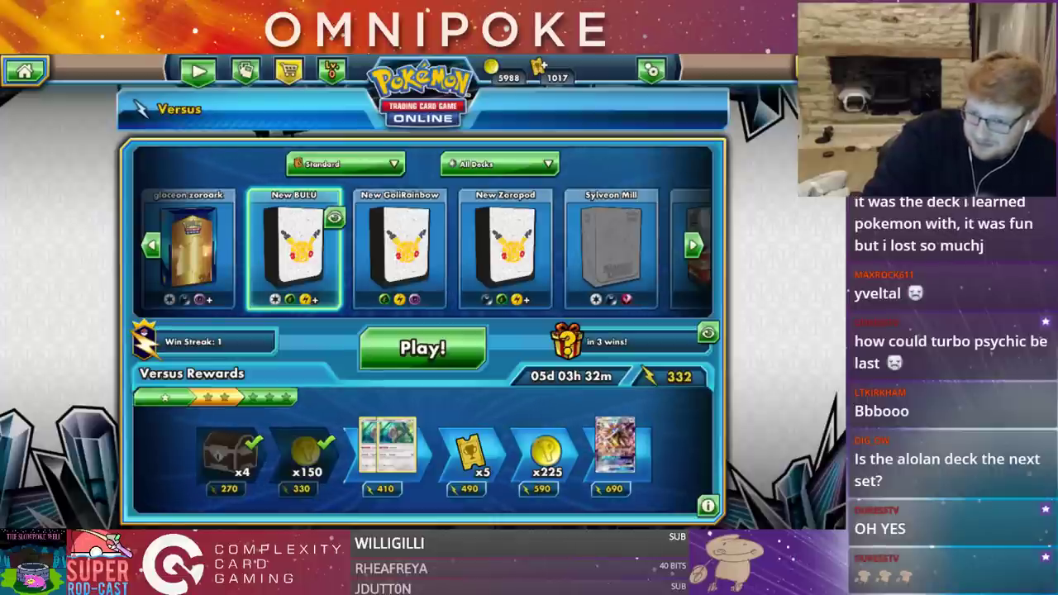
{"action": "scroll", "coordinate": [336, 262], "scroll_direction": "up", "scroll_amount": 2}
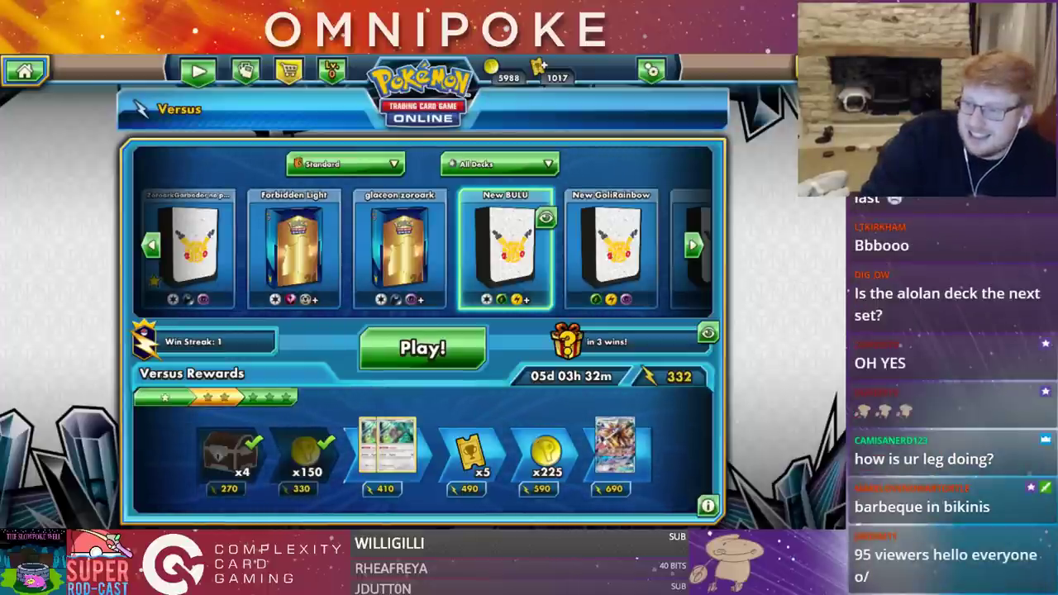
{"action": "key", "text": "alt+Tab"}
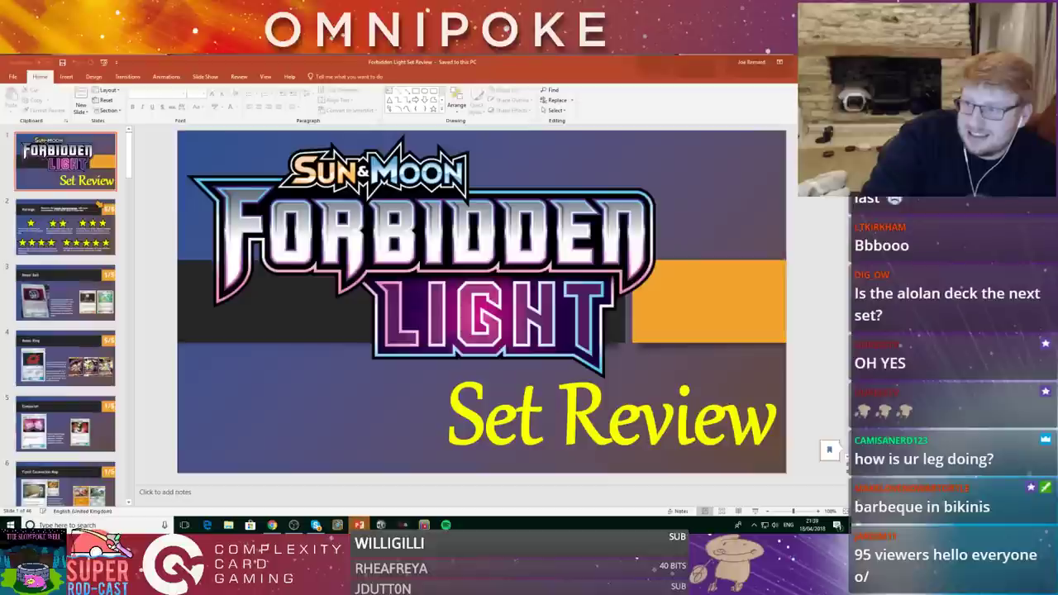